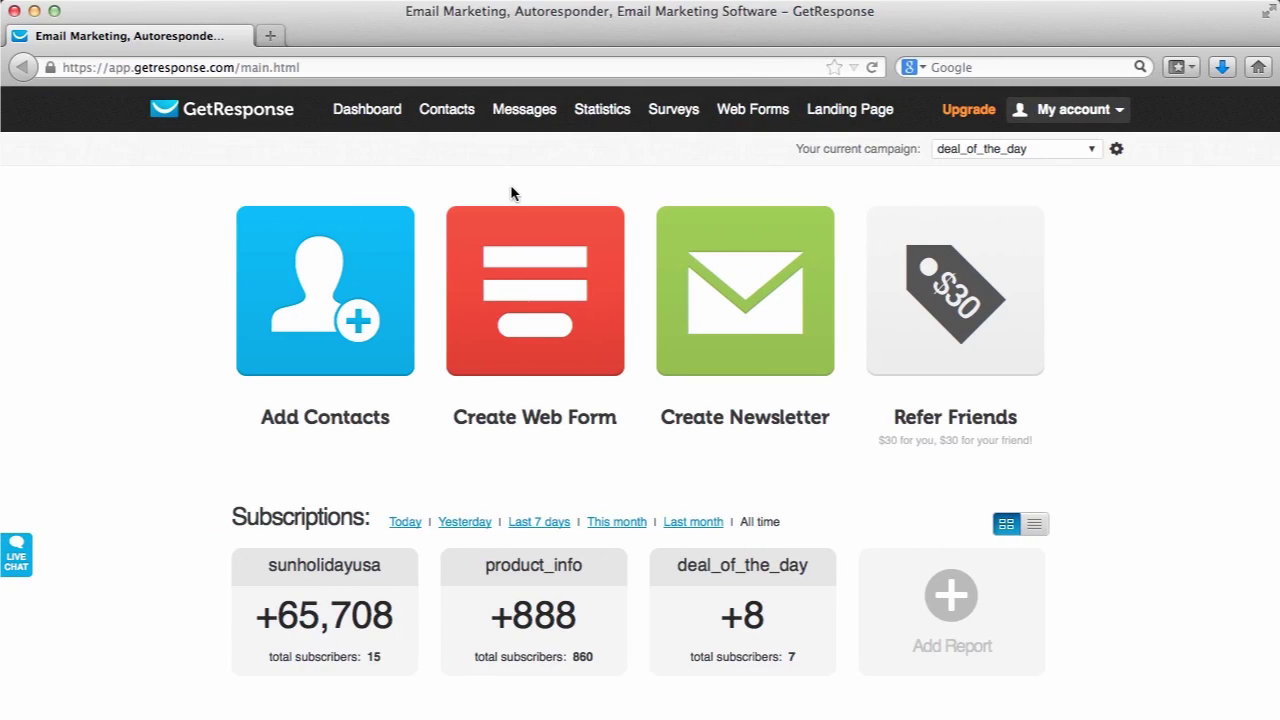
# Open the Add Contacts form and keep deal_of_the_day as the target campaign
pyautogui.moveTo(467, 124)
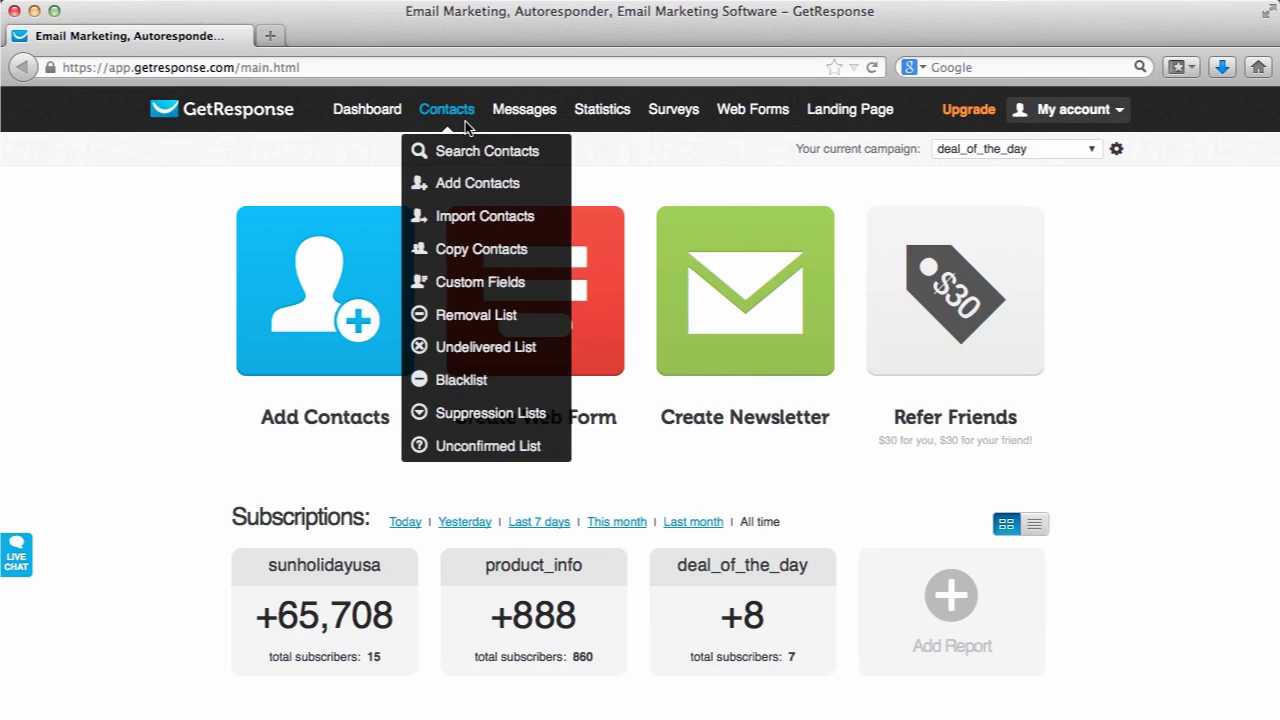
pyautogui.click(452, 184)
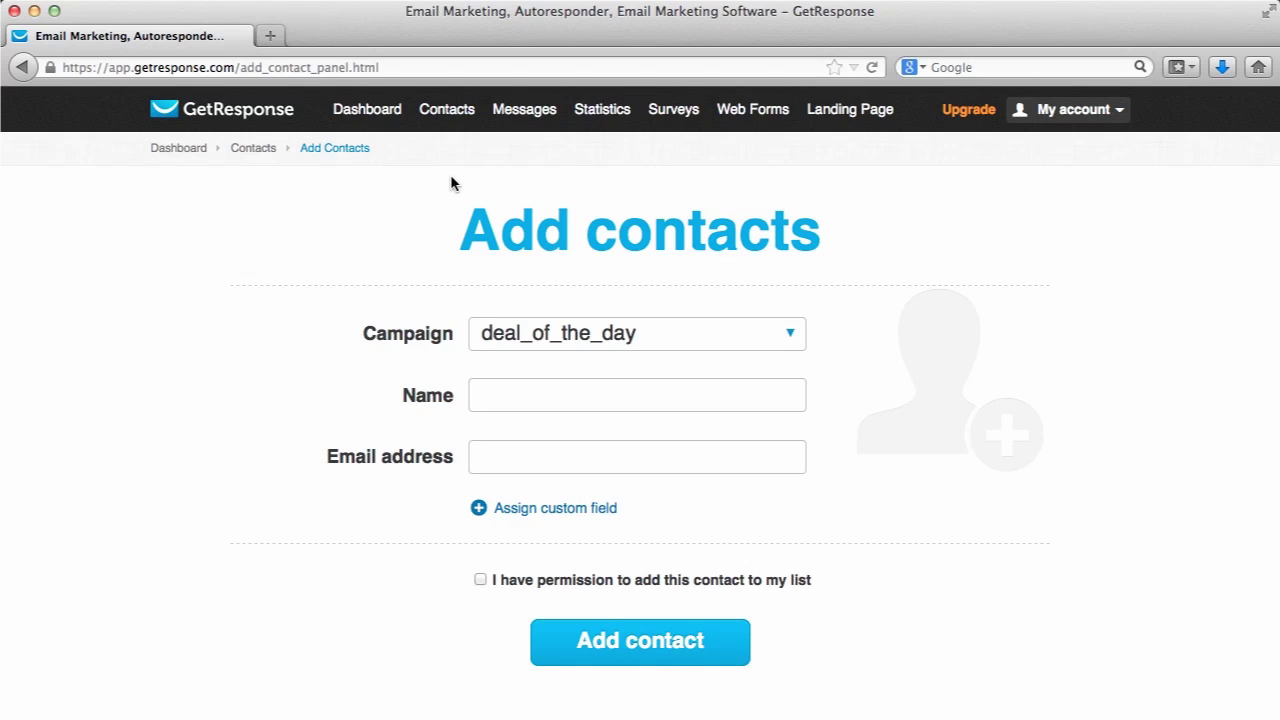
pyautogui.scroll(-2, 271, 369)
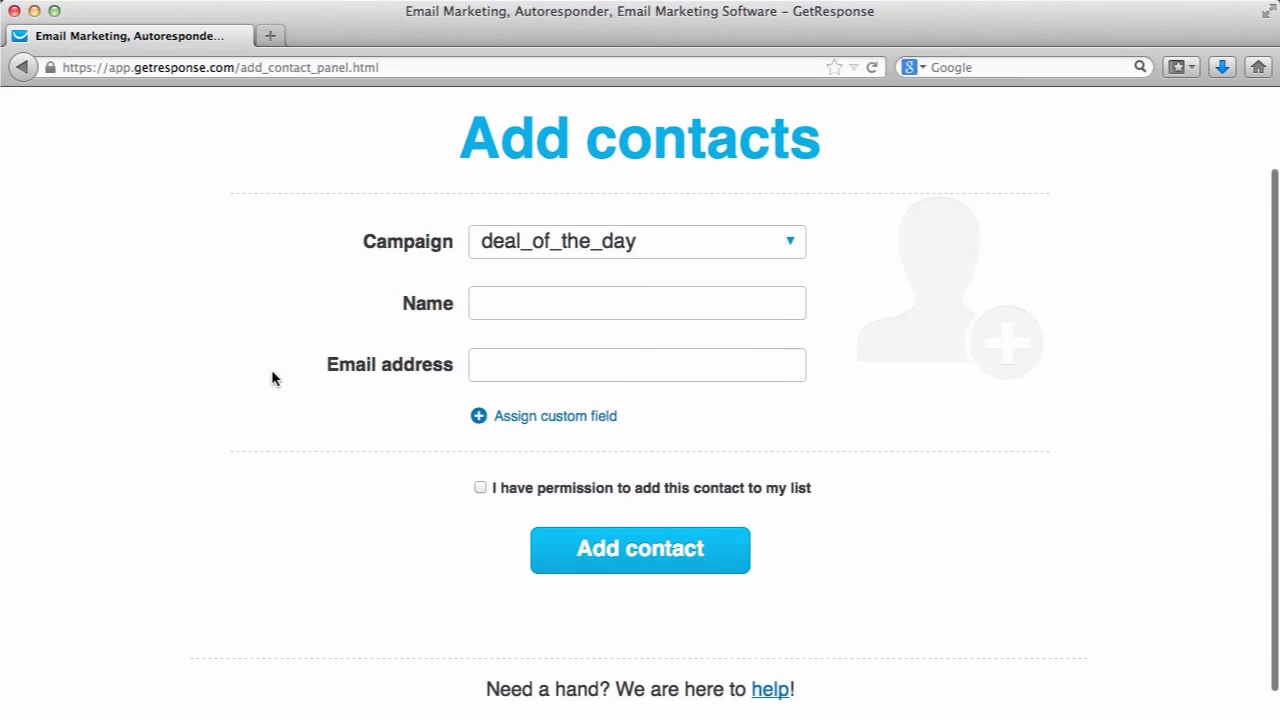
pyautogui.click(534, 242)
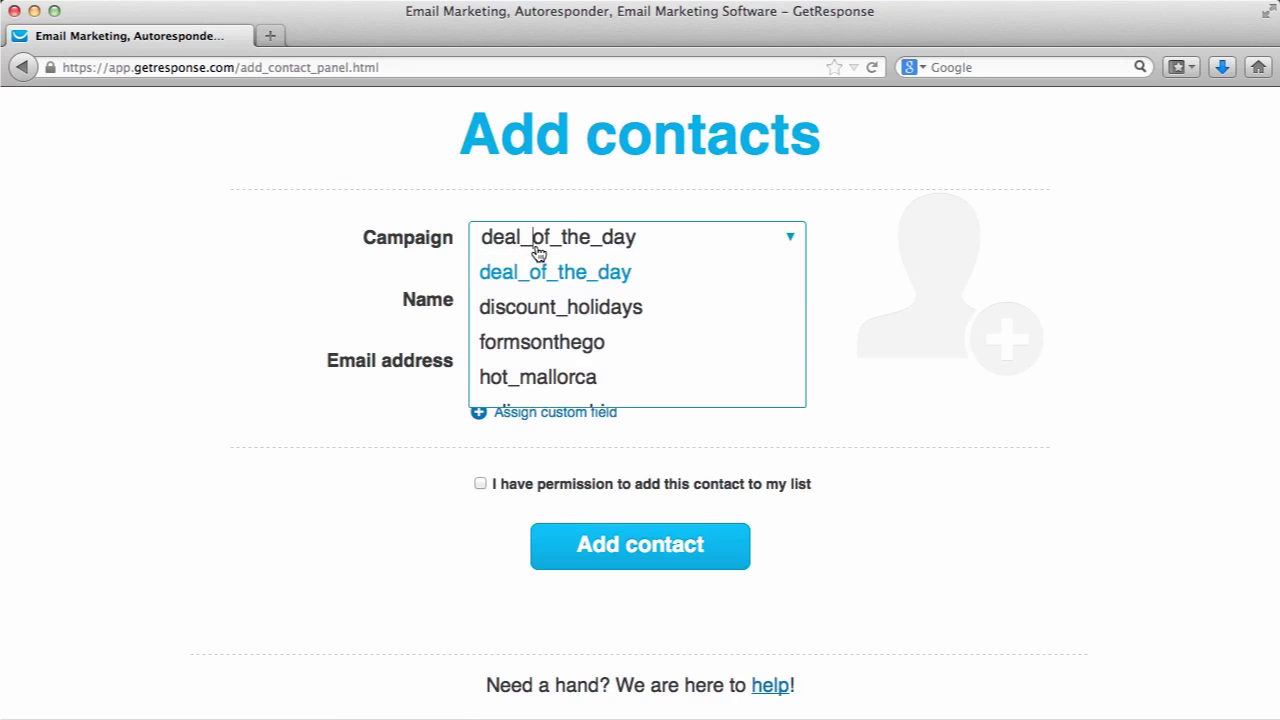
pyautogui.click(314, 290)
# Enter the contact's name and e-mail address, confirm permission, and add the contact
pyautogui.click(492, 300)
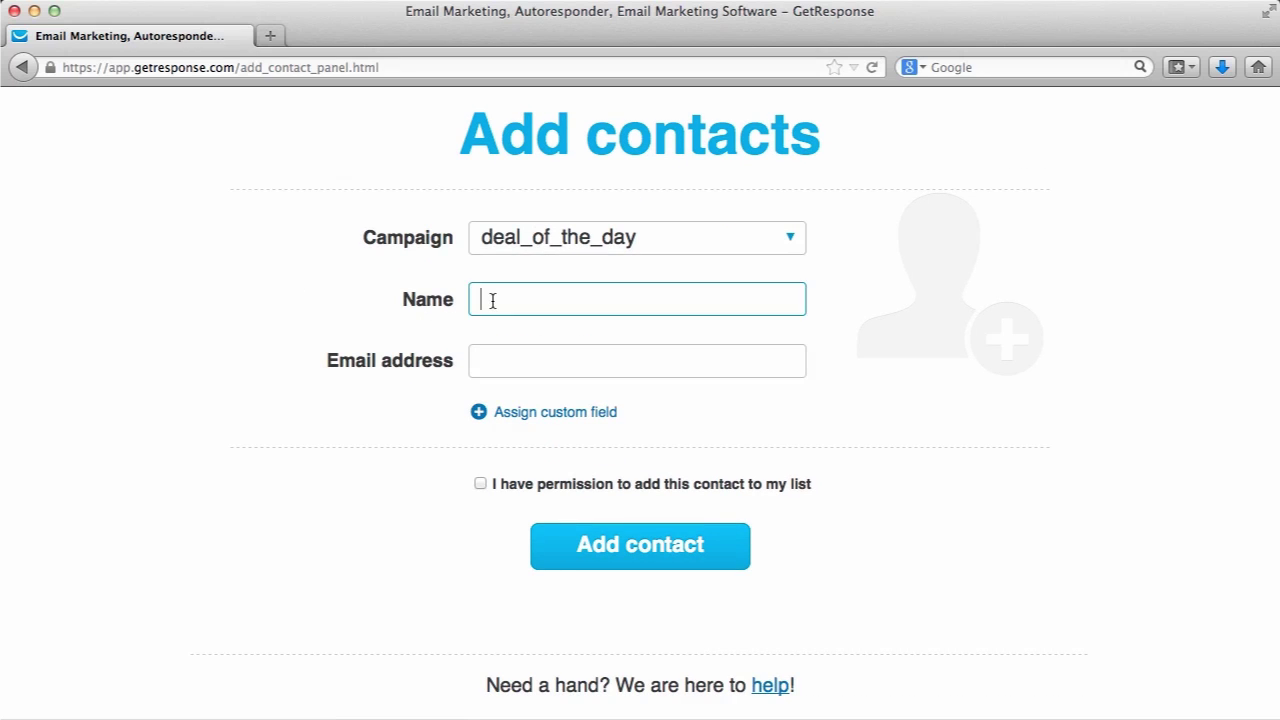
pyautogui.press('Tab')
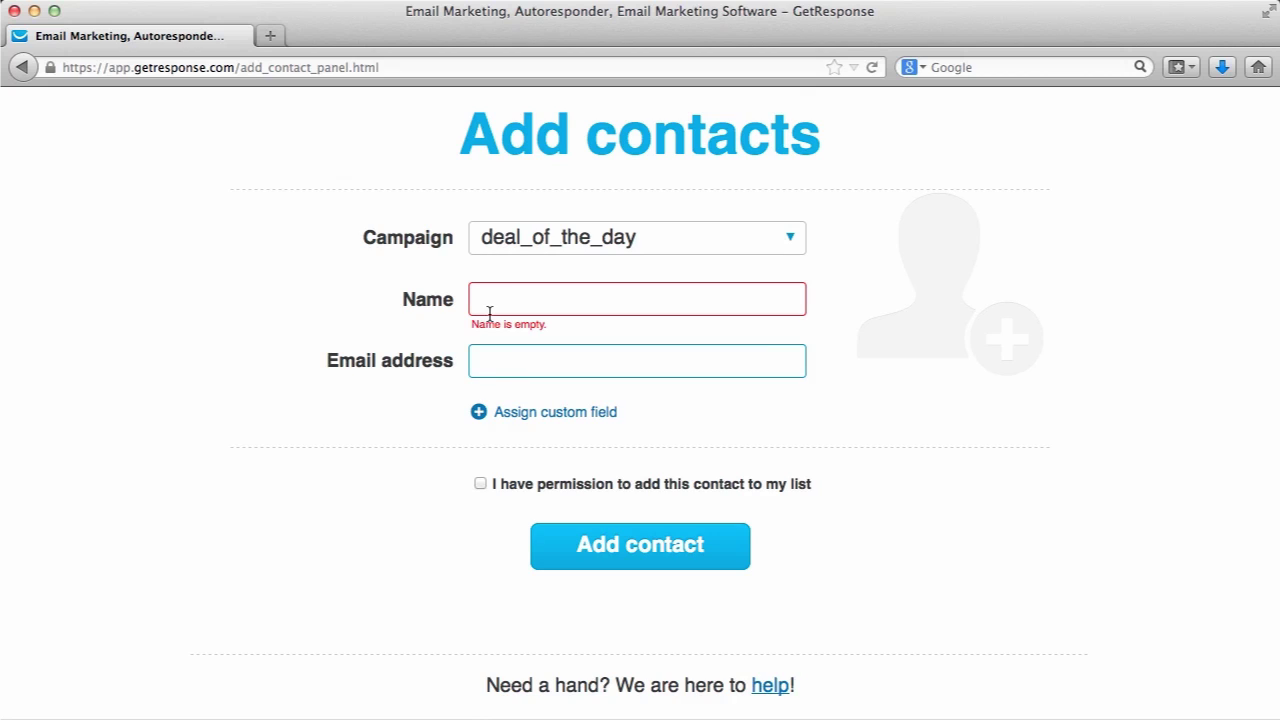
pyautogui.click(489, 310)
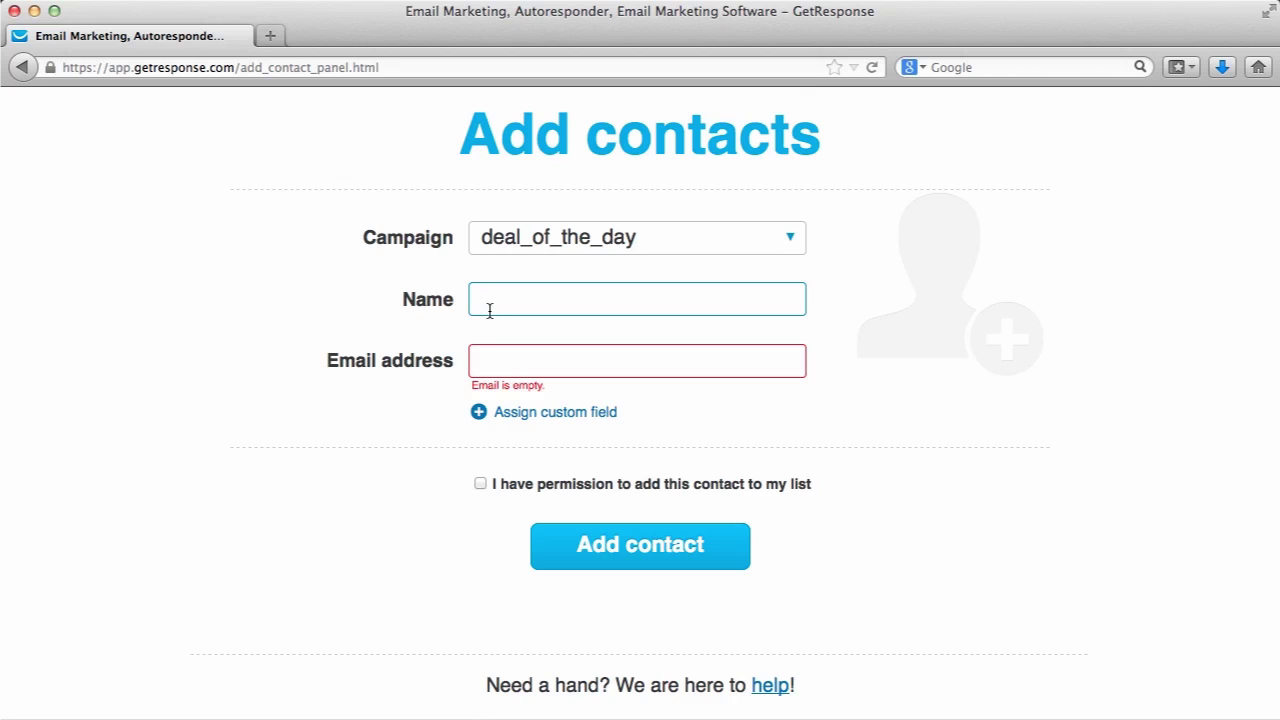
pyautogui.write('Abby')
pyautogui.click(497, 356)
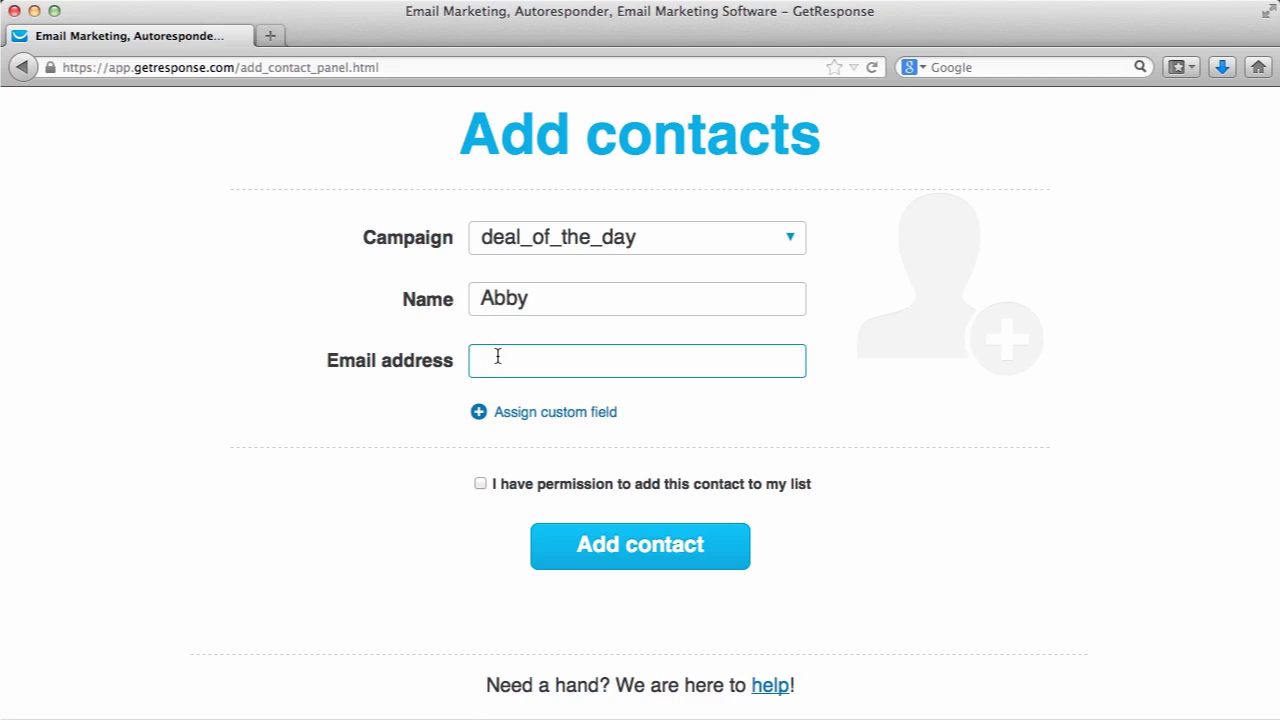
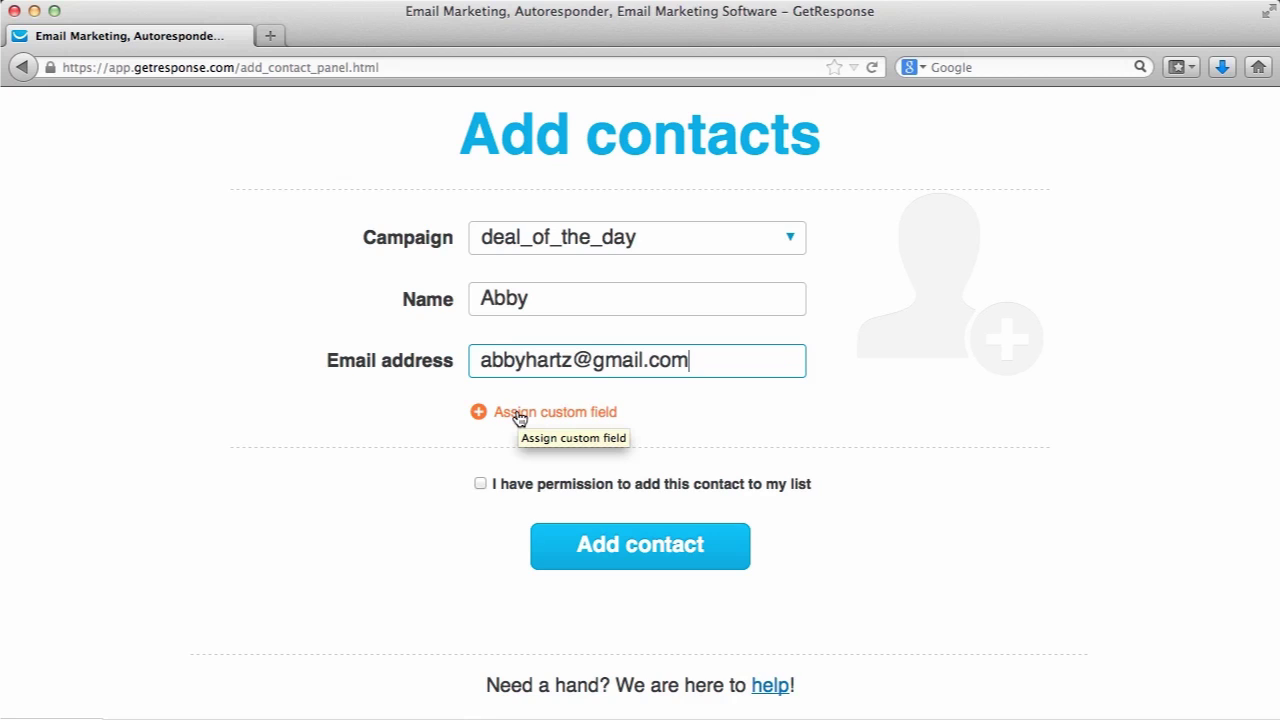
pyautogui.click(480, 483)
pyautogui.click(588, 545)
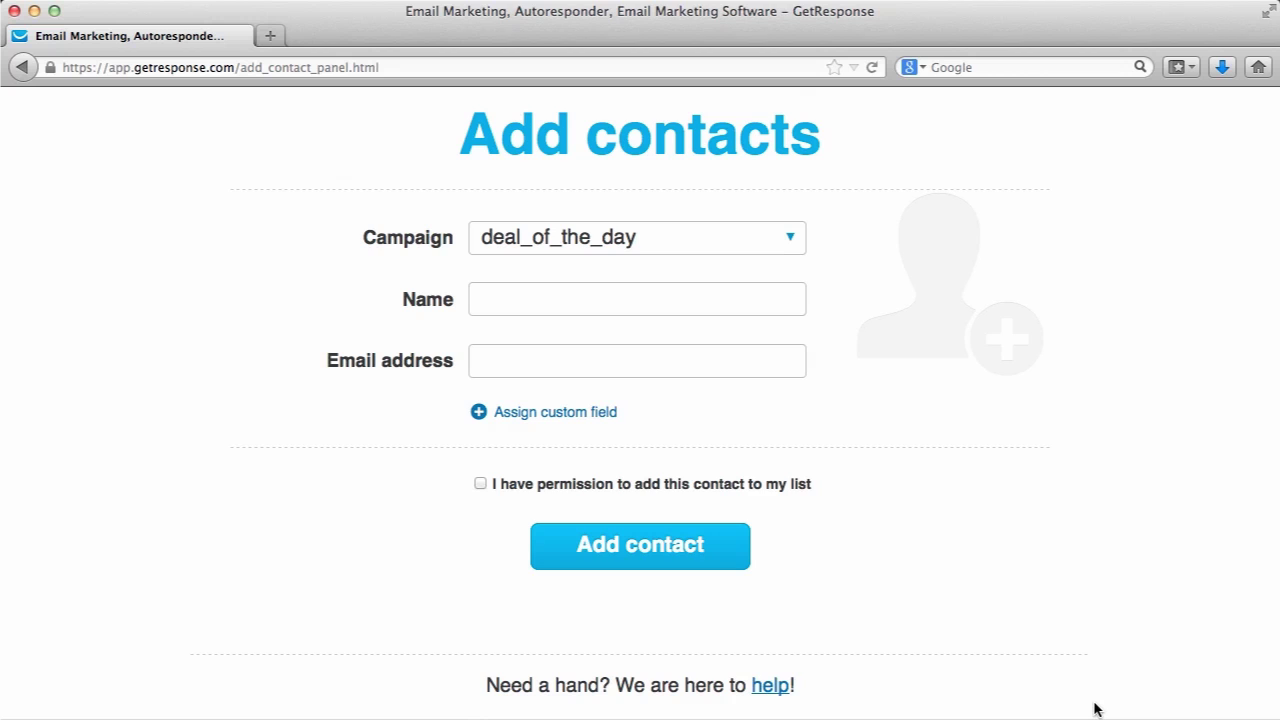
pyautogui.scroll(2, 1095, 710)
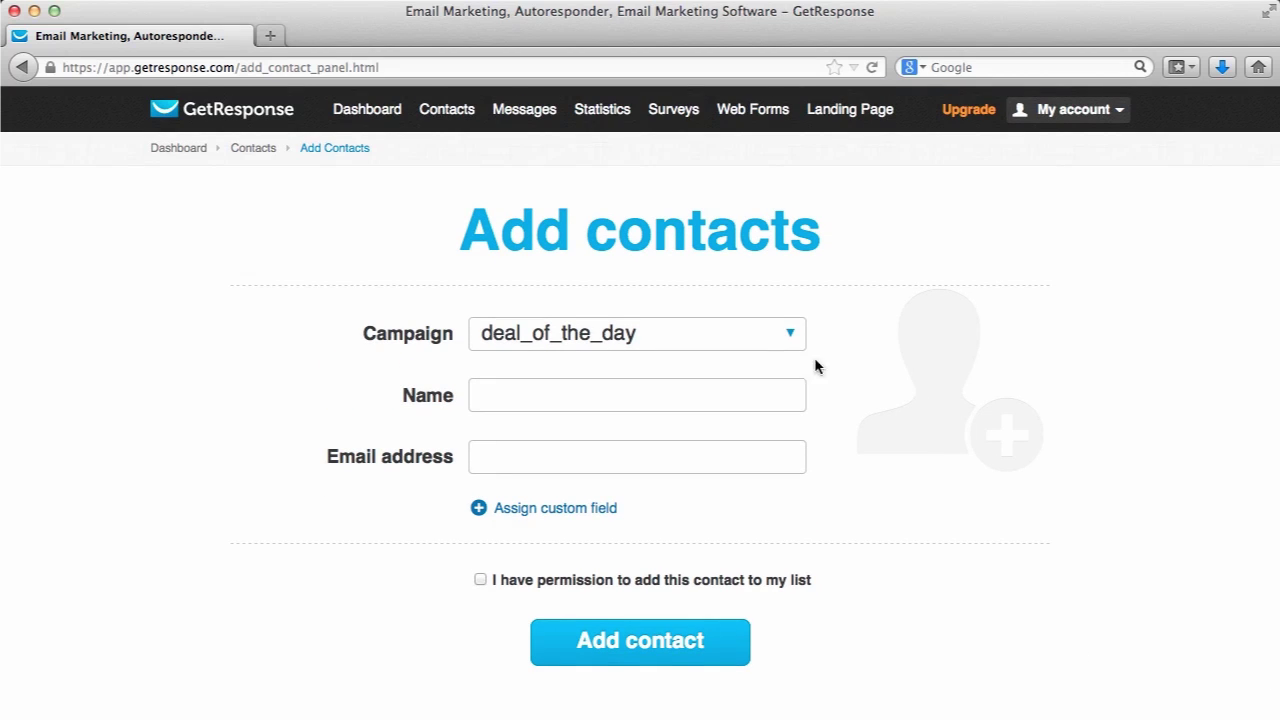
# Open Import Contacts, view the Another Service options, and return to the Upload File import
pyautogui.moveTo(460, 112)
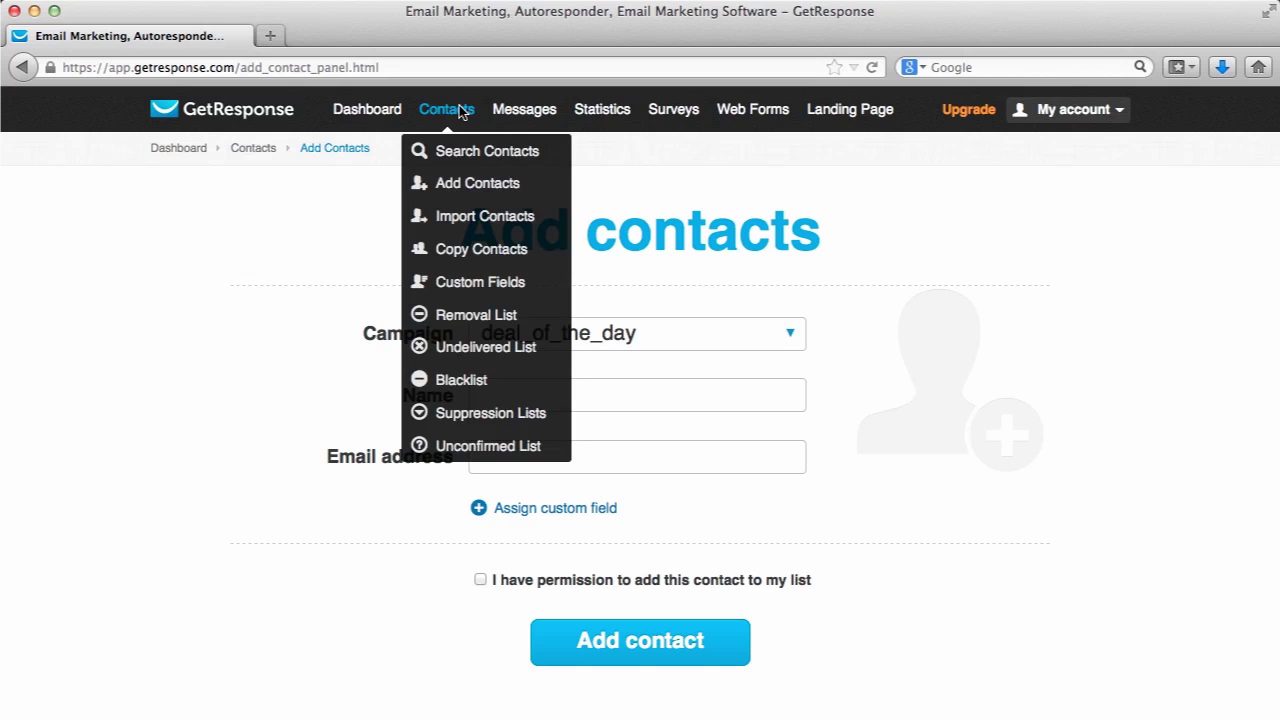
pyautogui.click(463, 232)
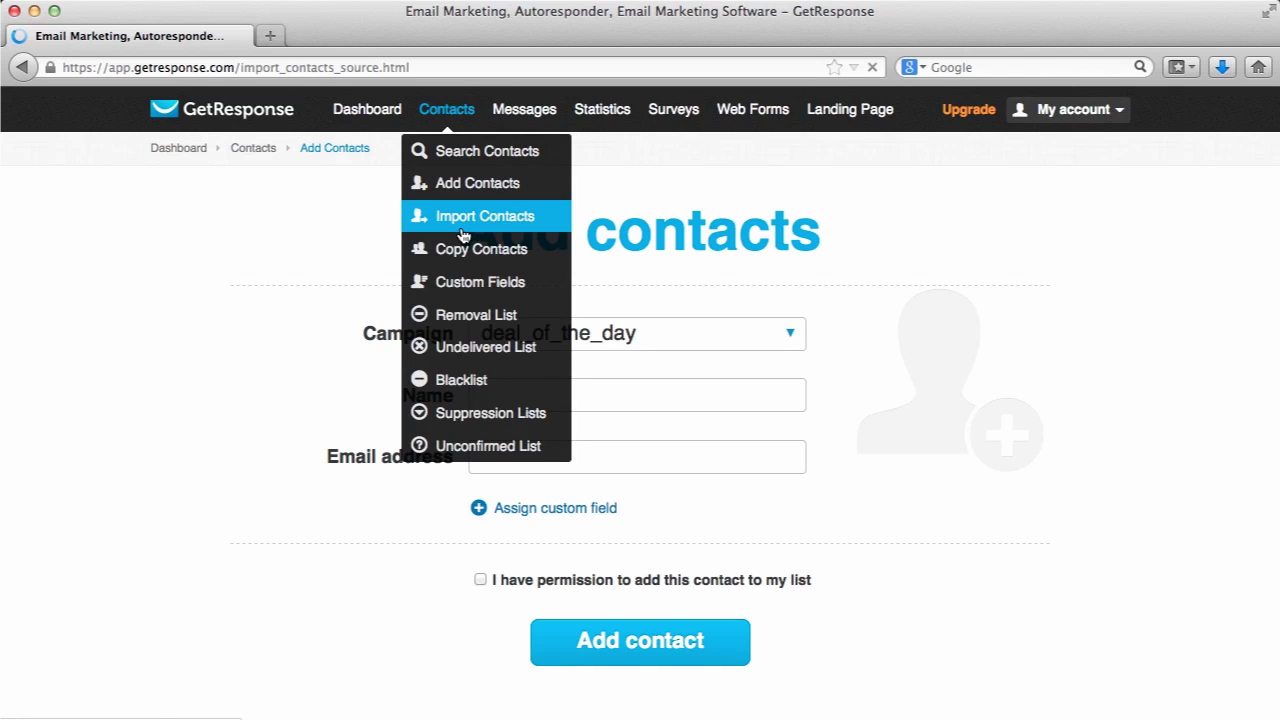
pyautogui.scroll(-2, 460, 232)
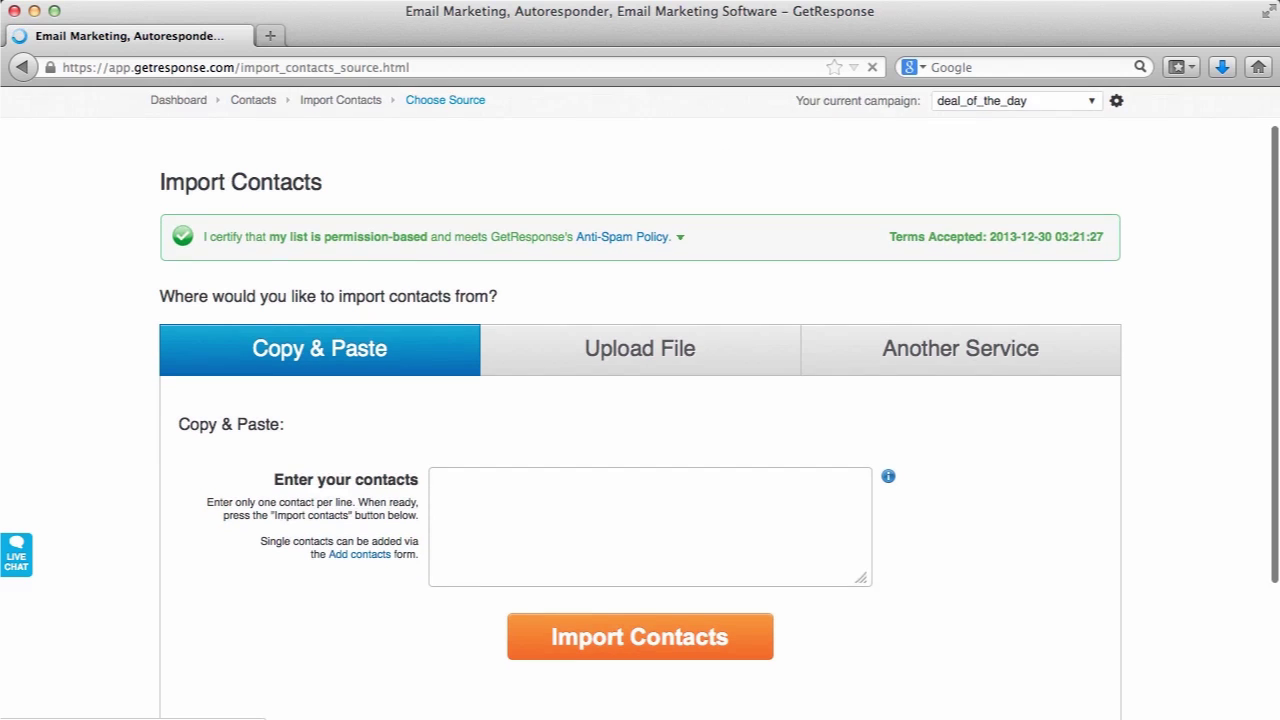
pyautogui.scroll(-1, 640, 400)
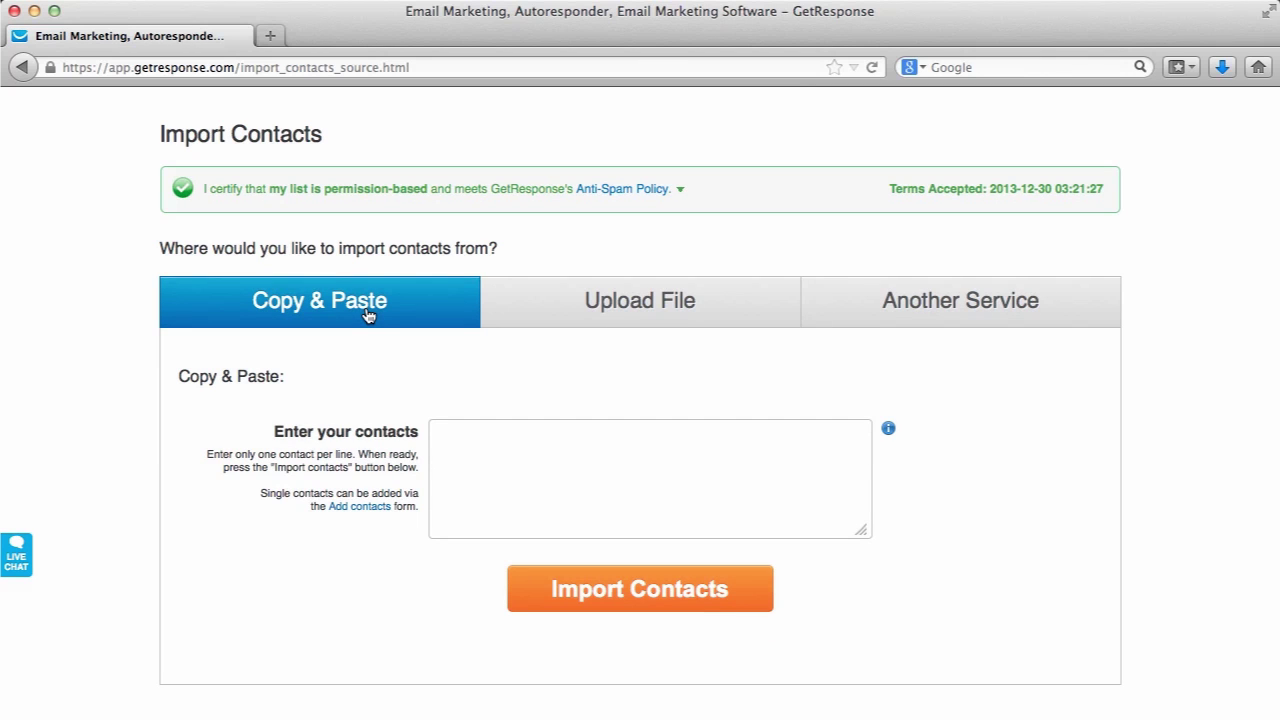
pyautogui.click(534, 309)
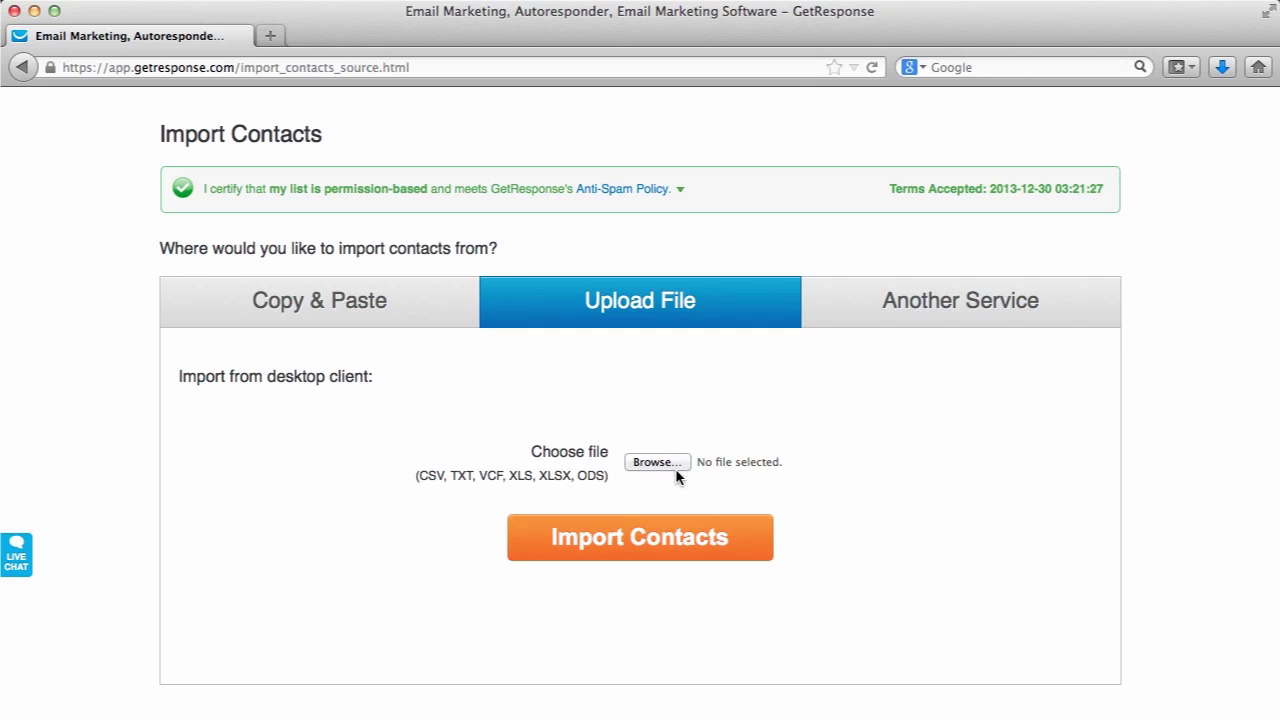
pyautogui.click(968, 312)
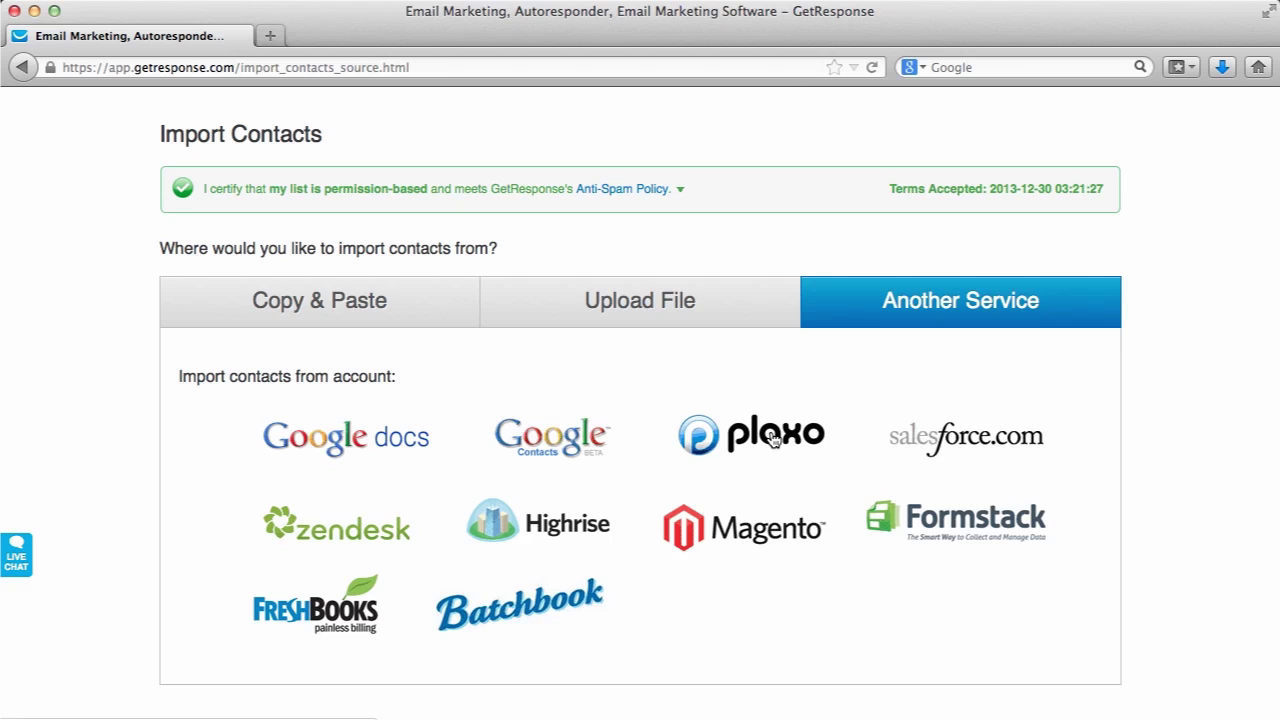
pyautogui.click(573, 302)
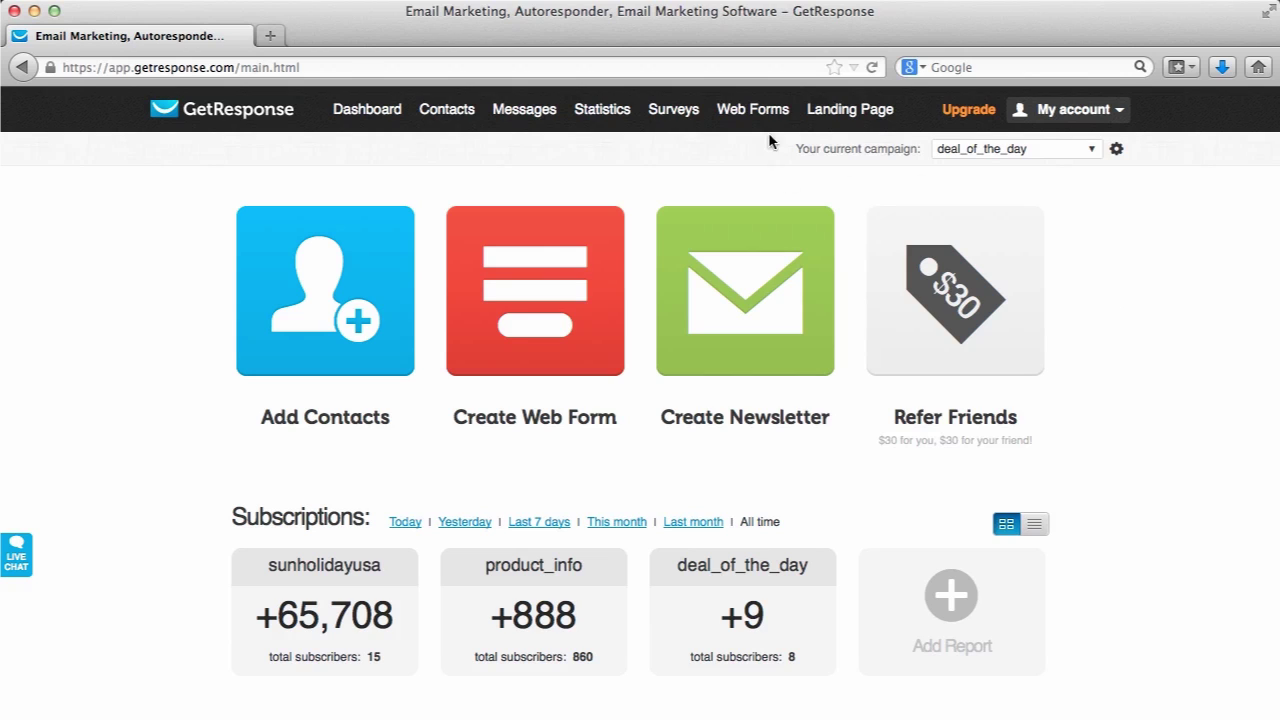
# Create a new web form and advance through Settings to the Publish step's JavaScript embed code
pyautogui.click(766, 184)
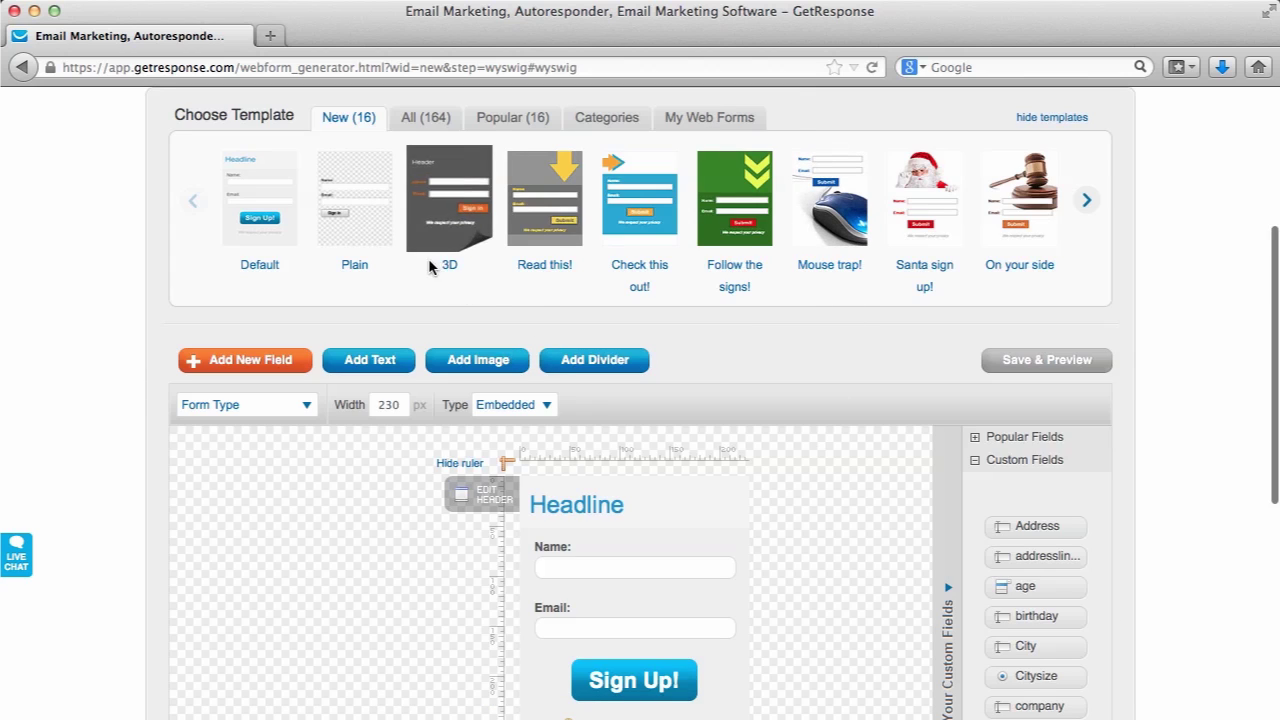
pyautogui.scroll(-2, 943, 290)
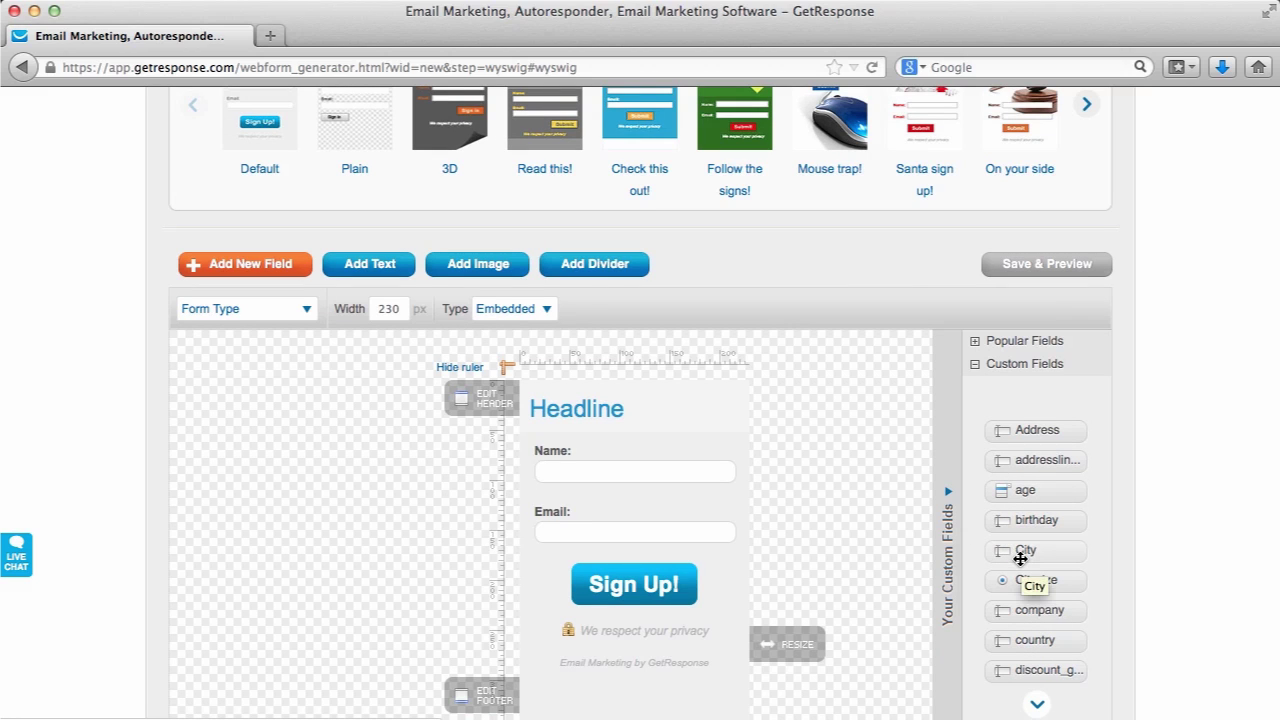
pyautogui.scroll(-1, 1181, 433)
pyautogui.scroll(5, 1181, 433)
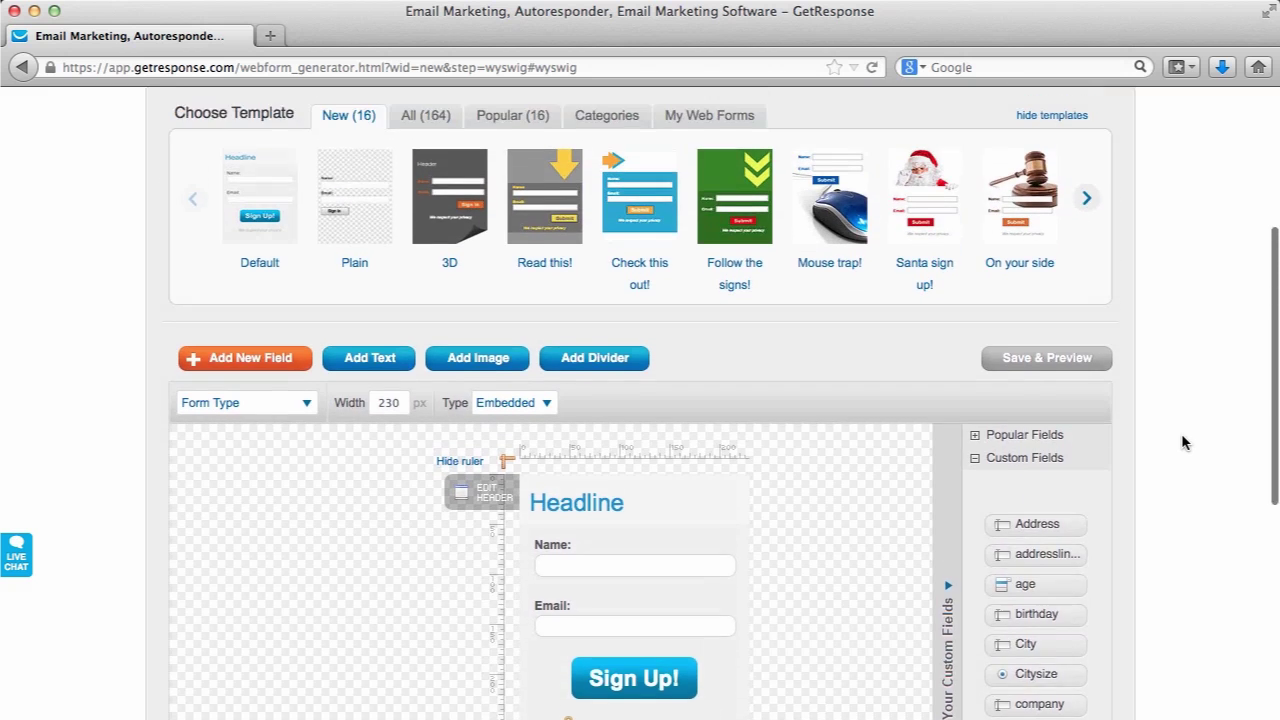
pyautogui.click(674, 201)
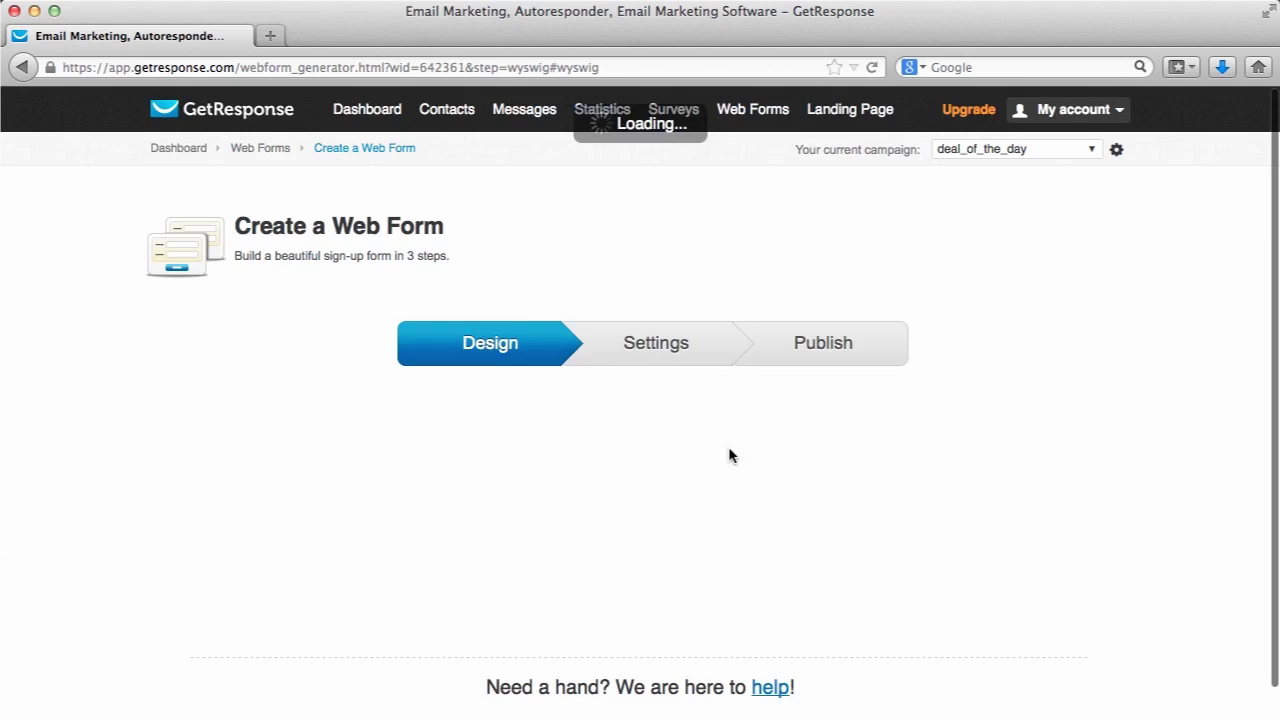
pyautogui.scroll(-3, 649, 393)
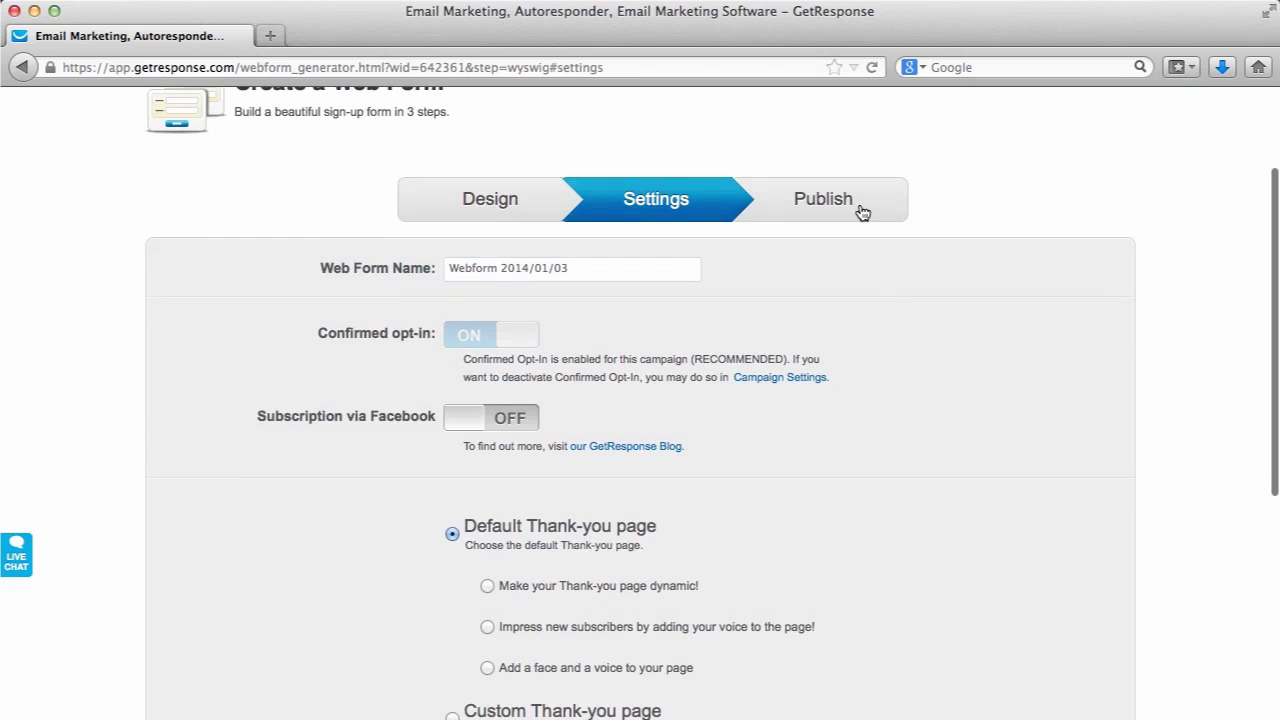
pyautogui.click(860, 204)
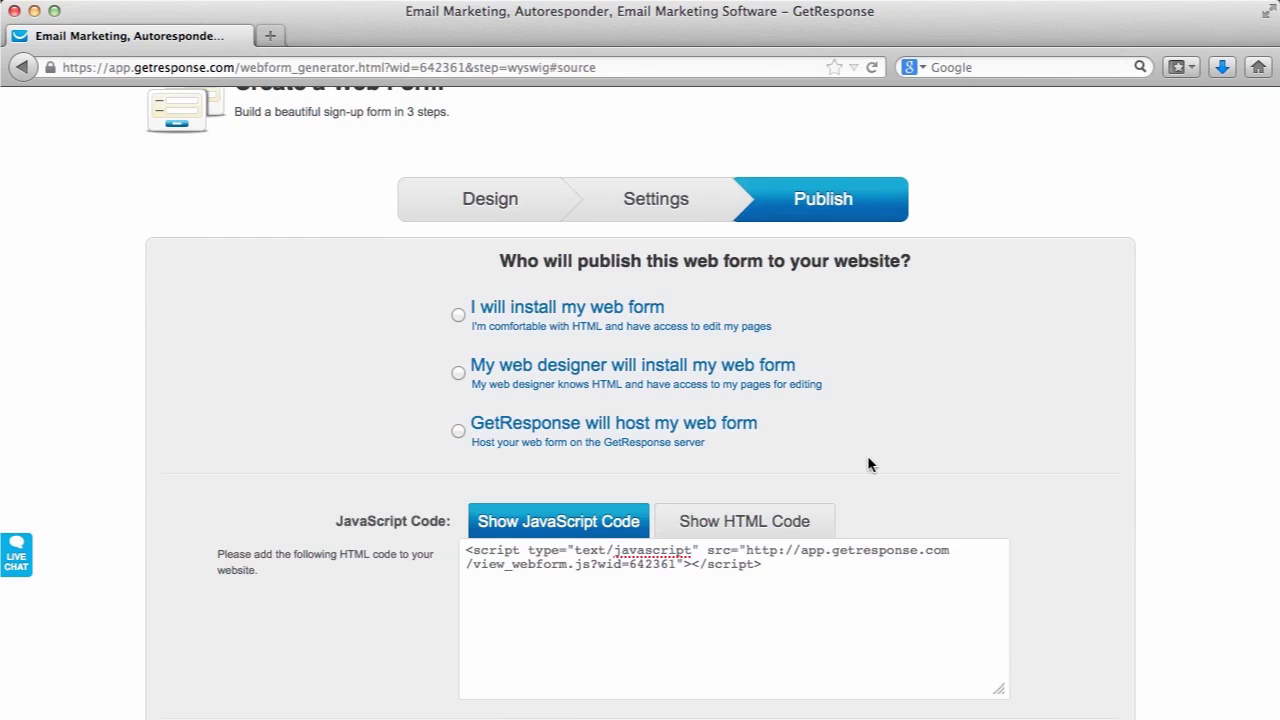
pyautogui.scroll(-1, 867, 457)
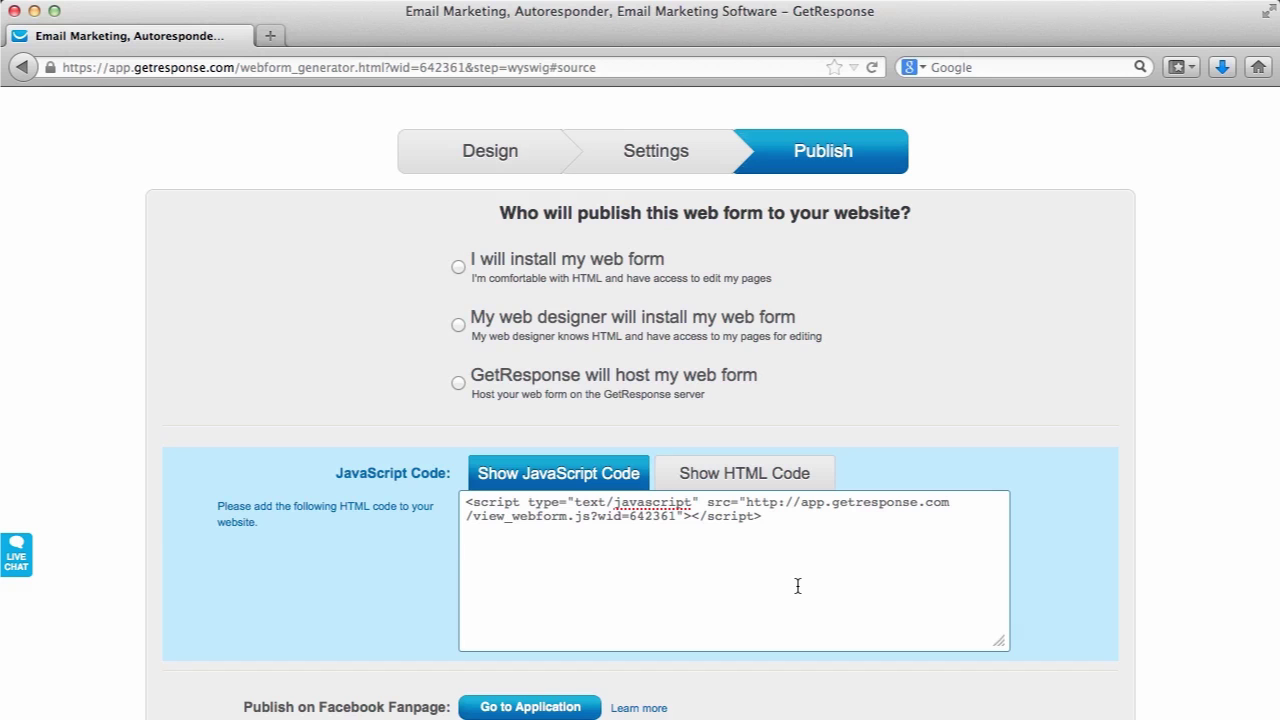
pyautogui.scroll(5, 798, 586)
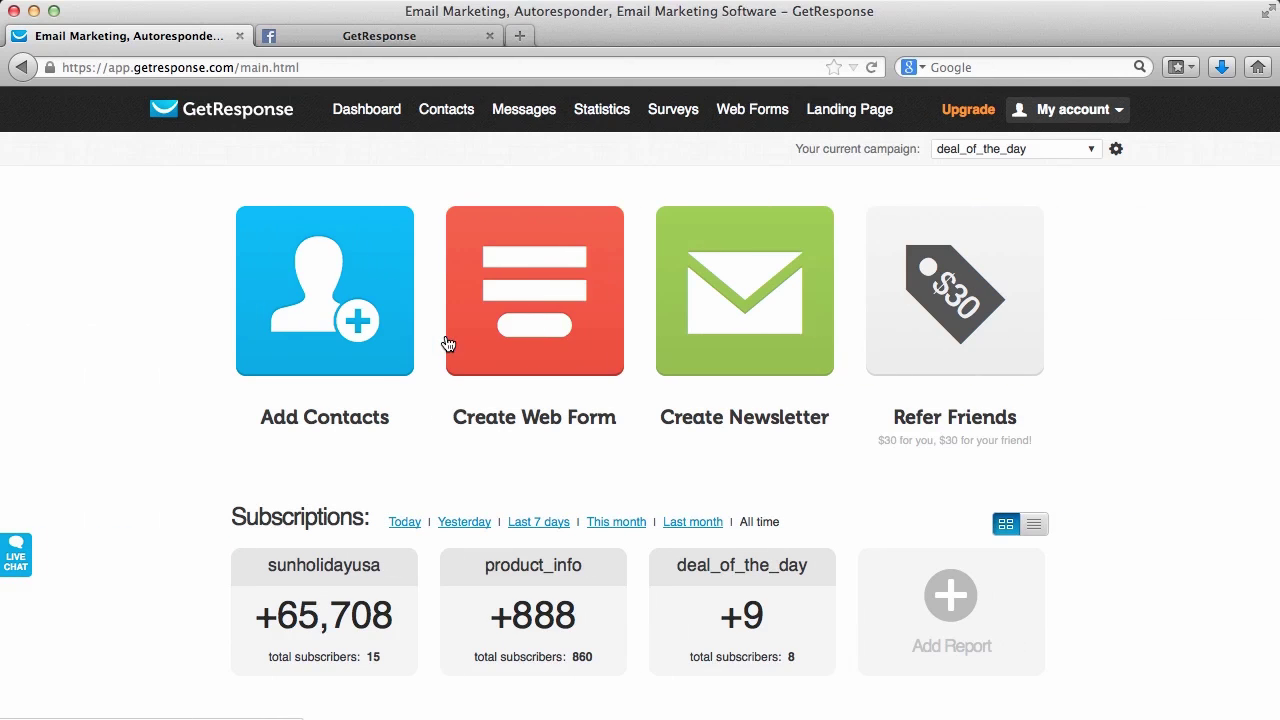
# Start a new newsletter in the Email Creator named 'Message One'
pyautogui.moveTo(545, 117)
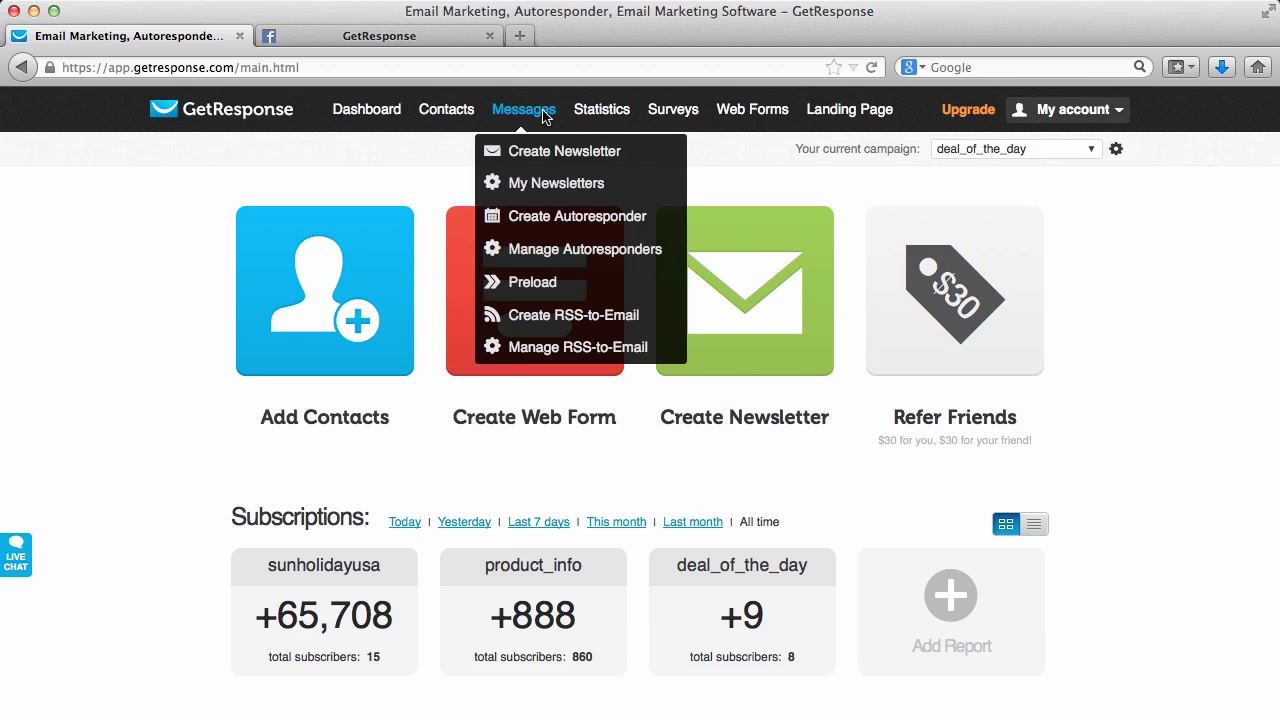
pyautogui.click(542, 150)
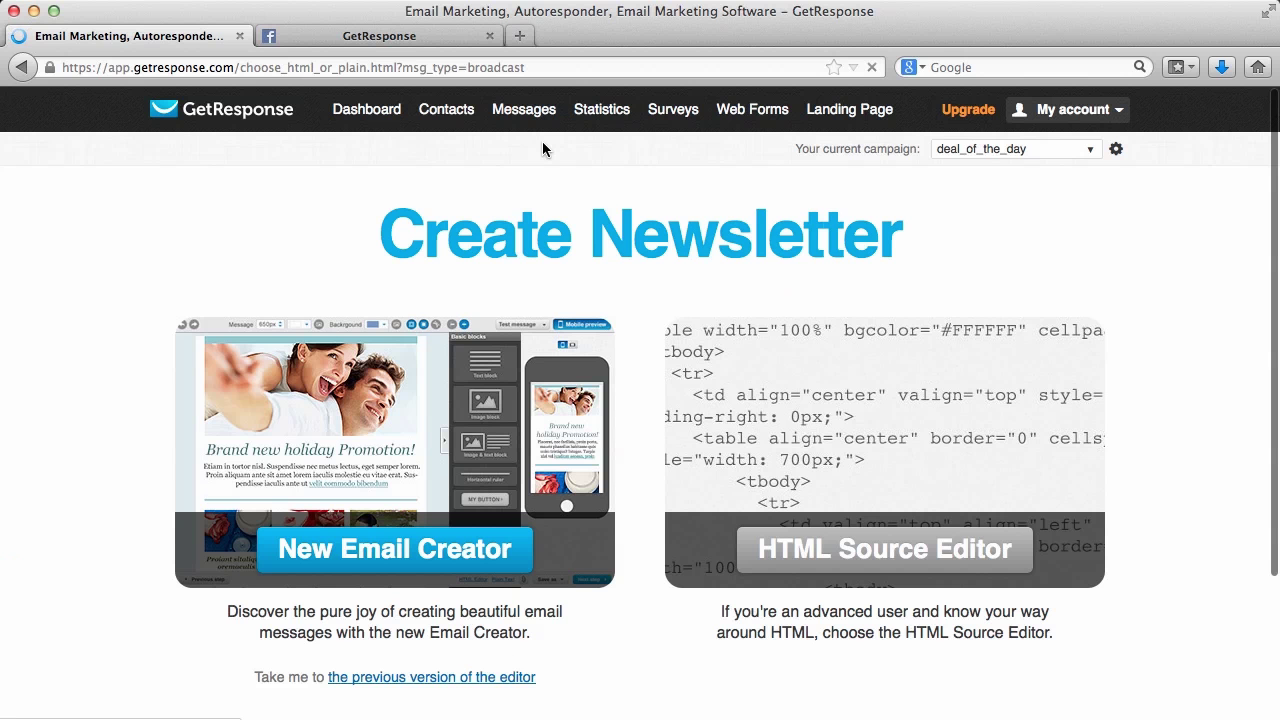
pyautogui.click(401, 556)
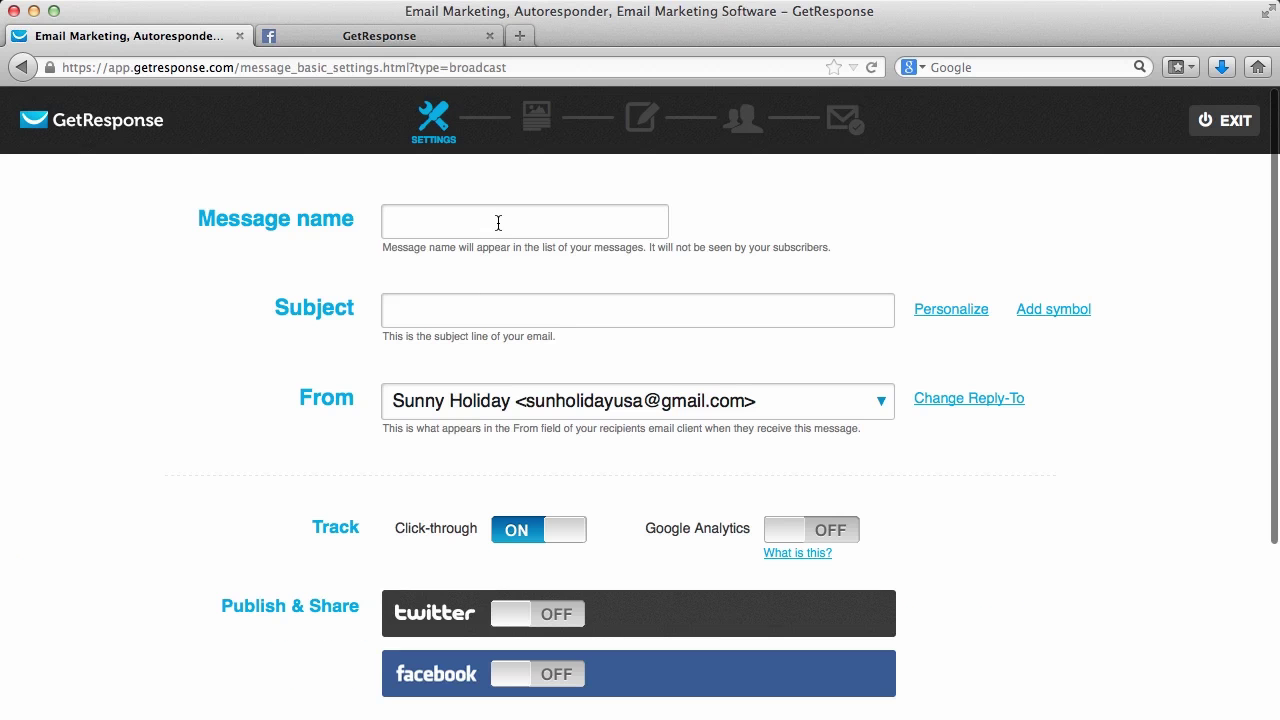
pyautogui.click(498, 223)
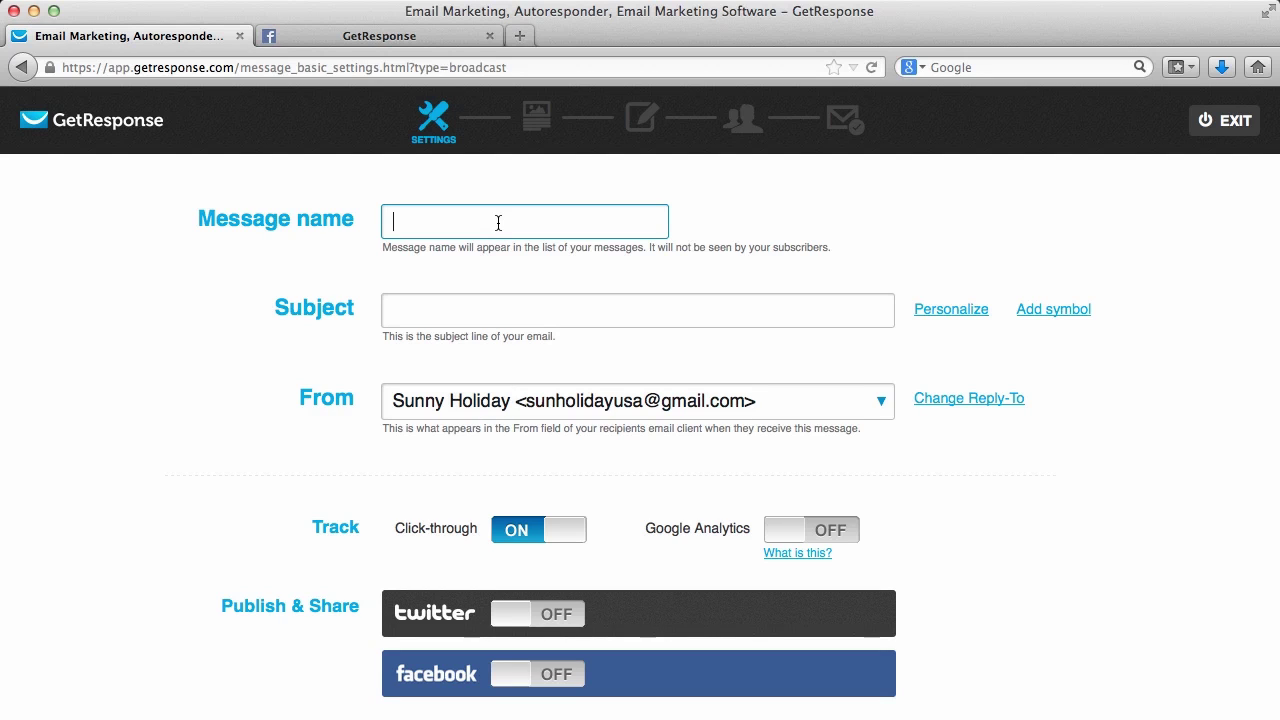
pyautogui.write('Message')
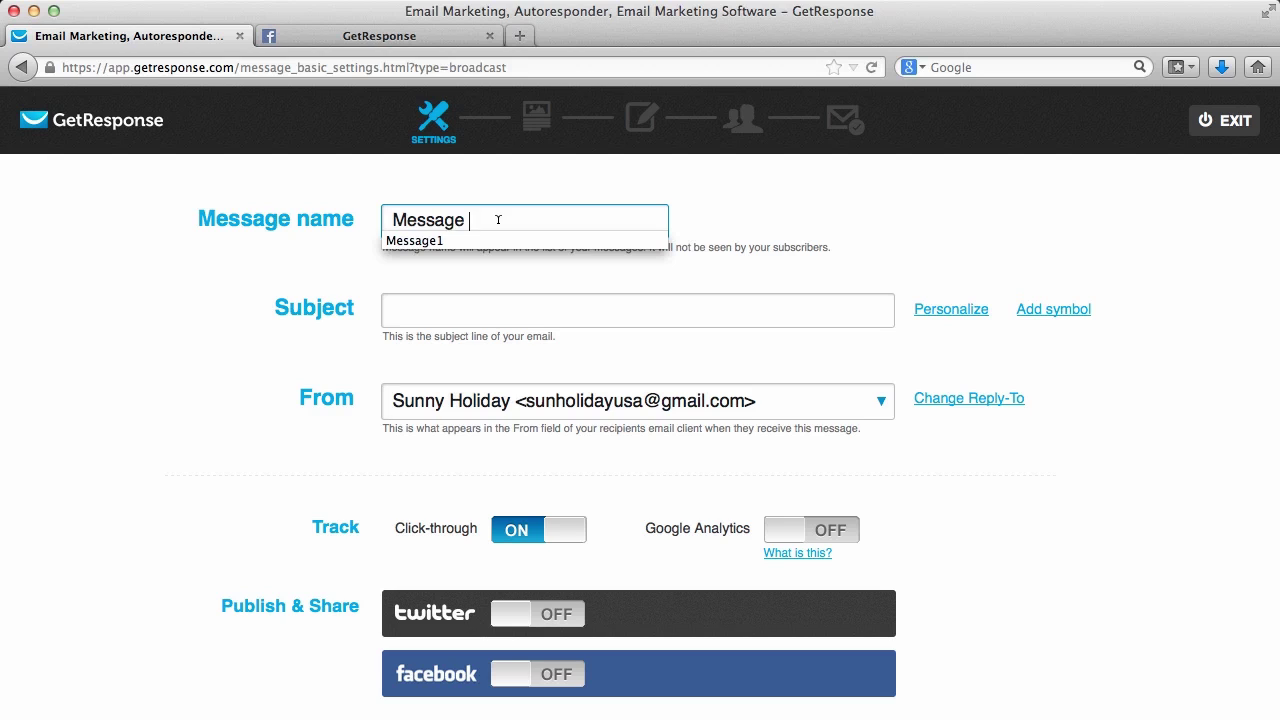
pyautogui.write(' One')
# Set the subject line to 'Welcome to our mailing list!'
pyautogui.click(472, 311)
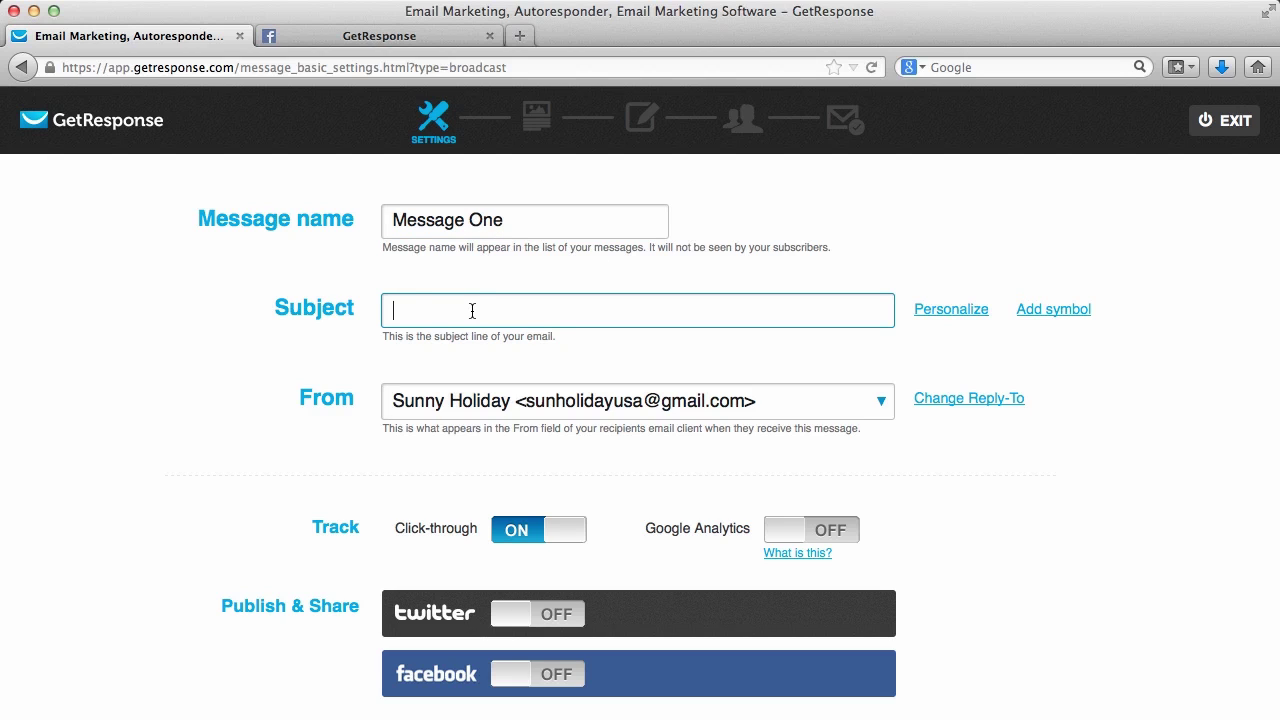
pyautogui.write('welco')
pyautogui.press('BackSpace')
pyautogui.press('BackSpace')
pyautogui.press('BackSpace')
pyautogui.press('BackSpace')
pyautogui.press('BackSpace')
pyautogui.write('Wlec')
pyautogui.press('BackSpace')
pyautogui.press('BackSpace')
pyautogui.press('BackSpace')
pyautogui.write('elcome to our')
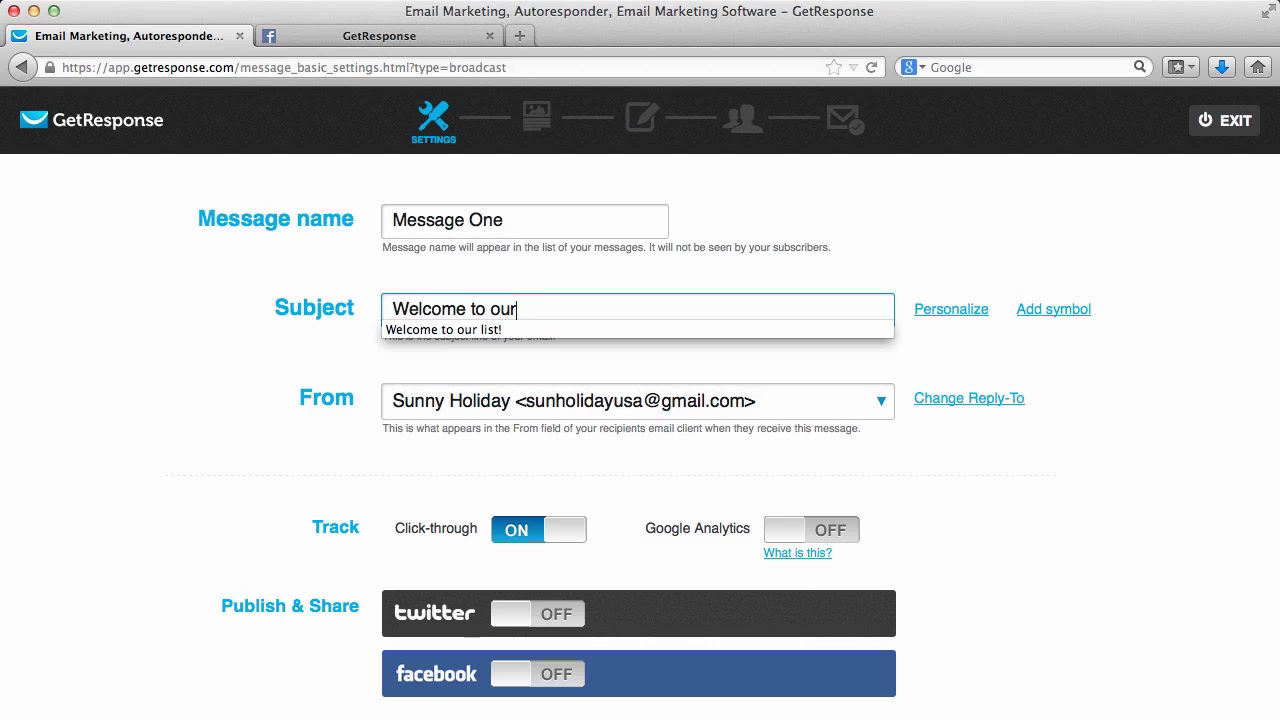
pyautogui.write(' mailing list!')
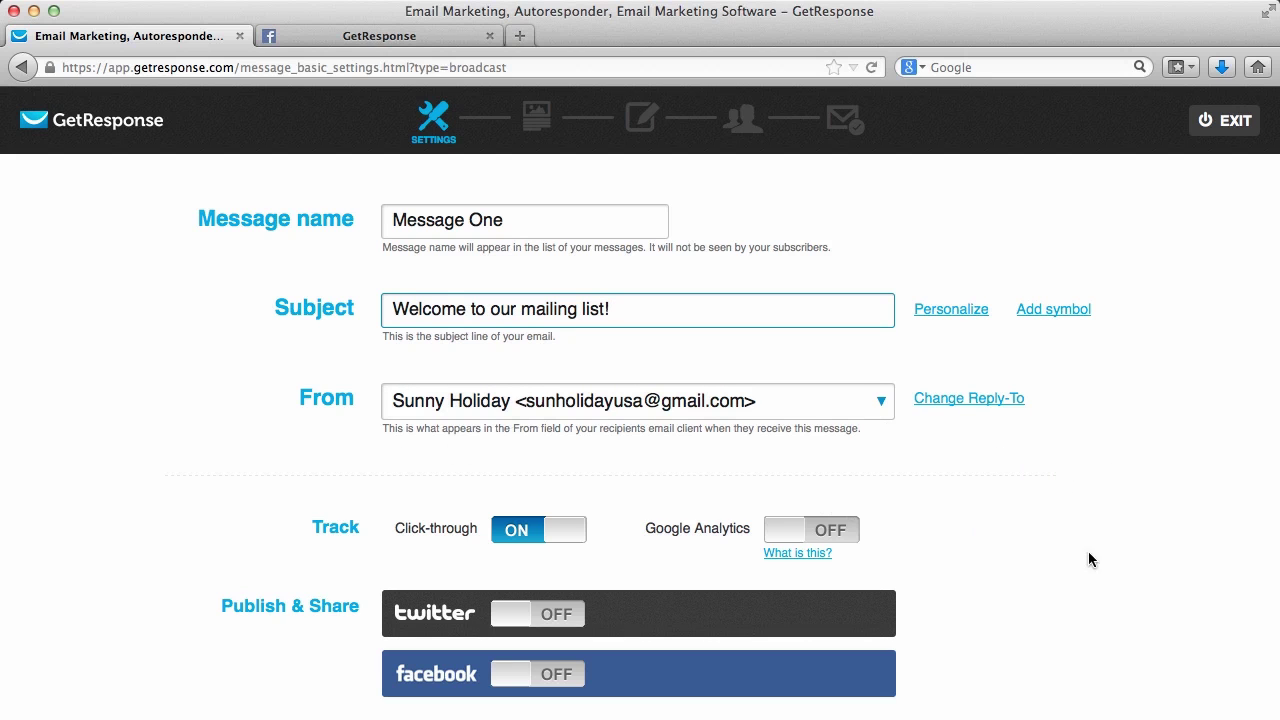
pyautogui.click(1052, 548)
# Turn on Twitter and Facebook sharing and continue to the template gallery
pyautogui.scroll(-4, 1052, 548)
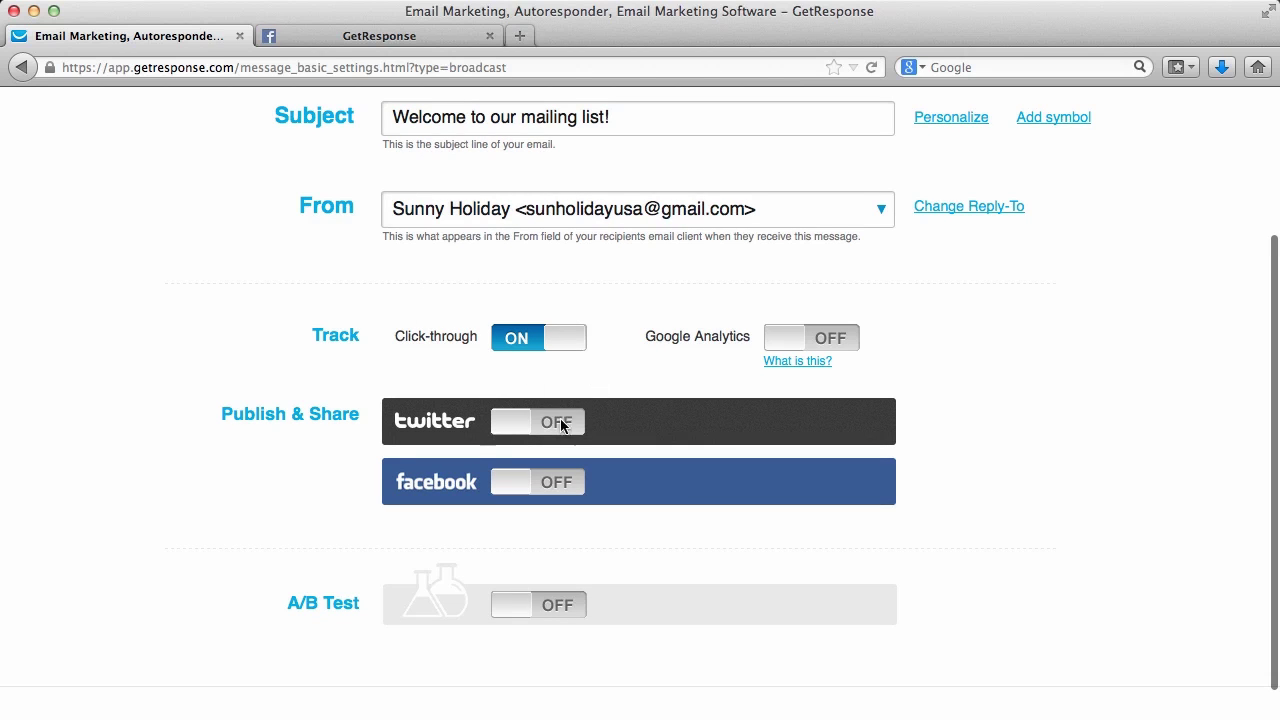
pyautogui.click(510, 430)
pyautogui.scroll(-4, 490, 470)
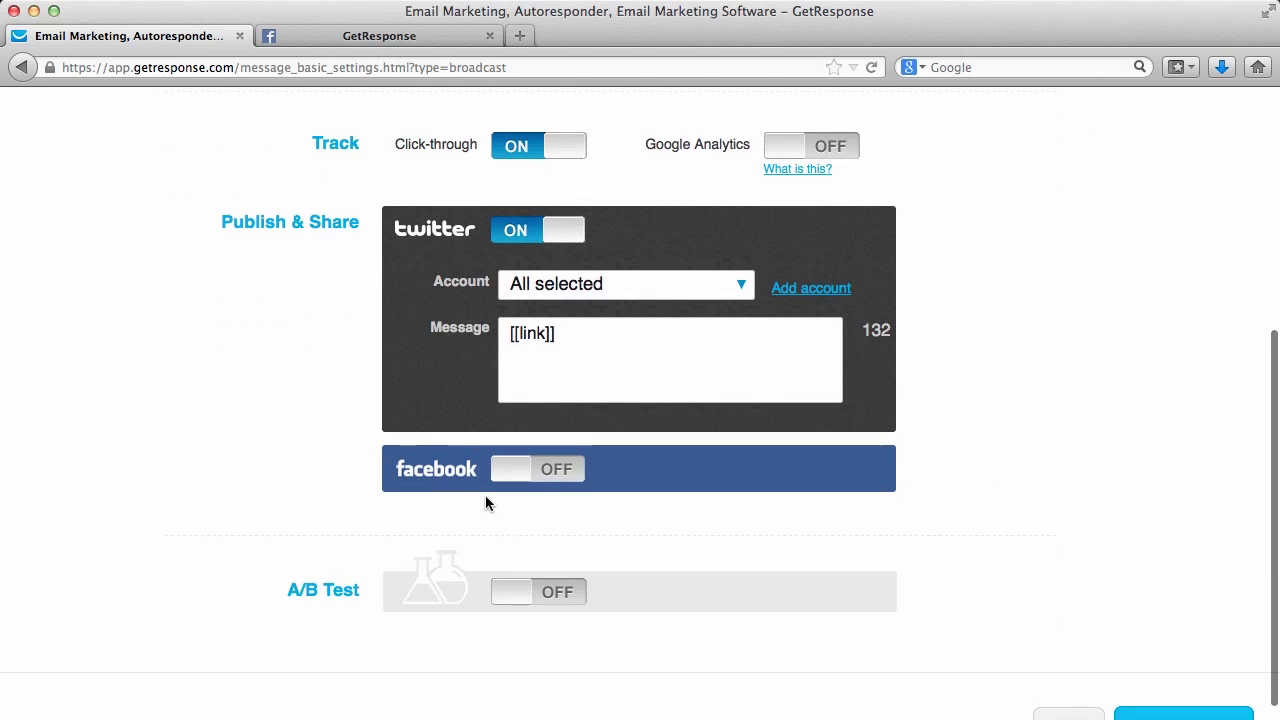
pyautogui.click(515, 472)
pyautogui.scroll(-3, 1195, 272)
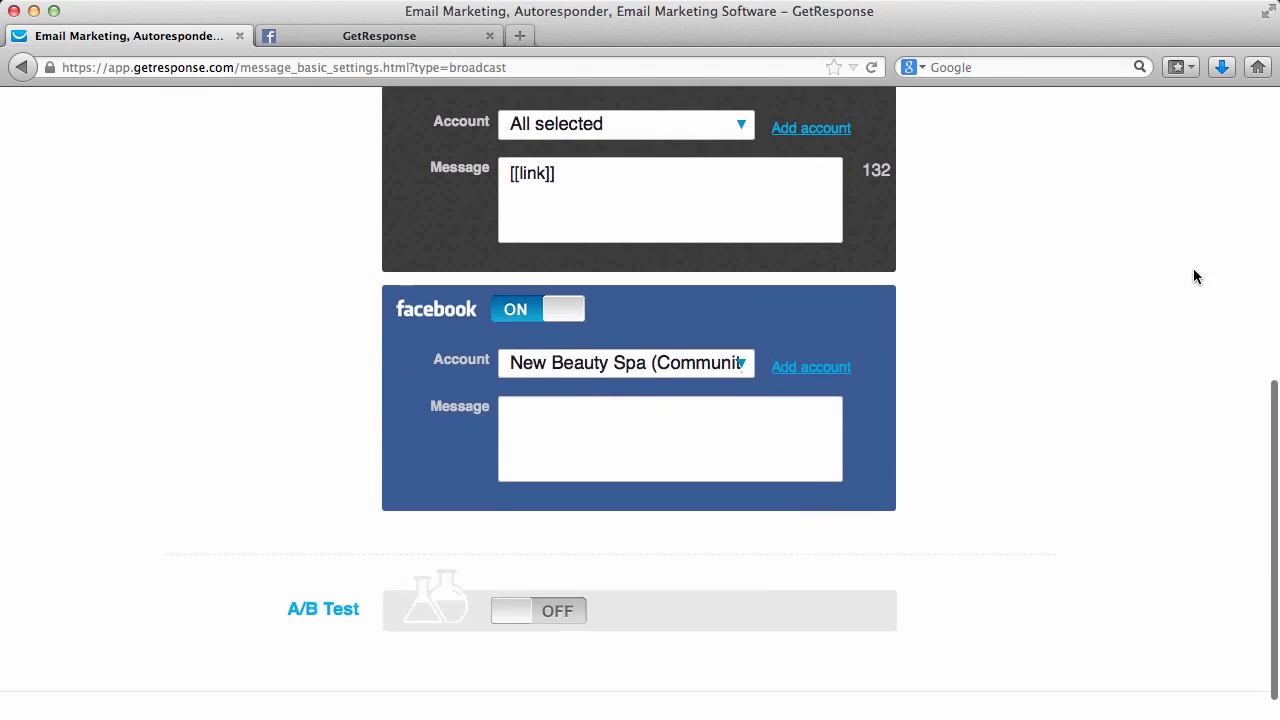
pyautogui.scroll(-1, 1193, 276)
pyautogui.click(1176, 690)
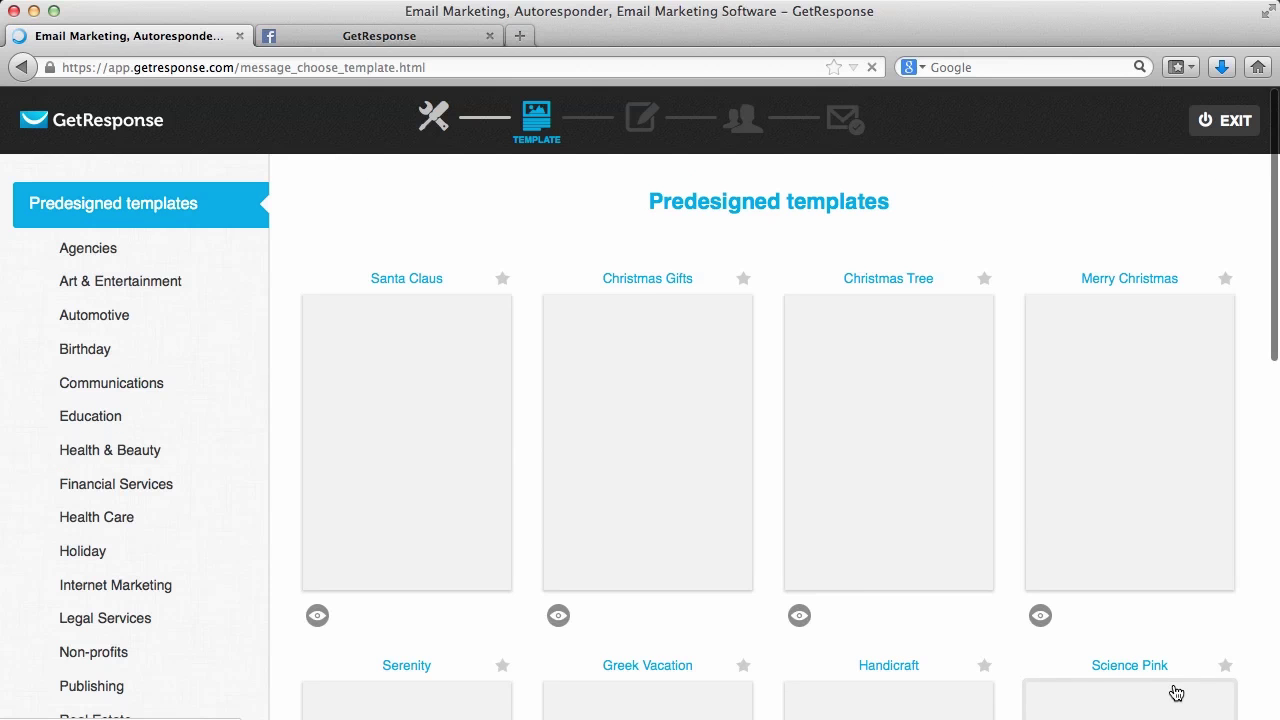
# Load the DIY Wood template and place the caret in the 'Green Hillside Estate News' header
pyautogui.click(1274, 145)
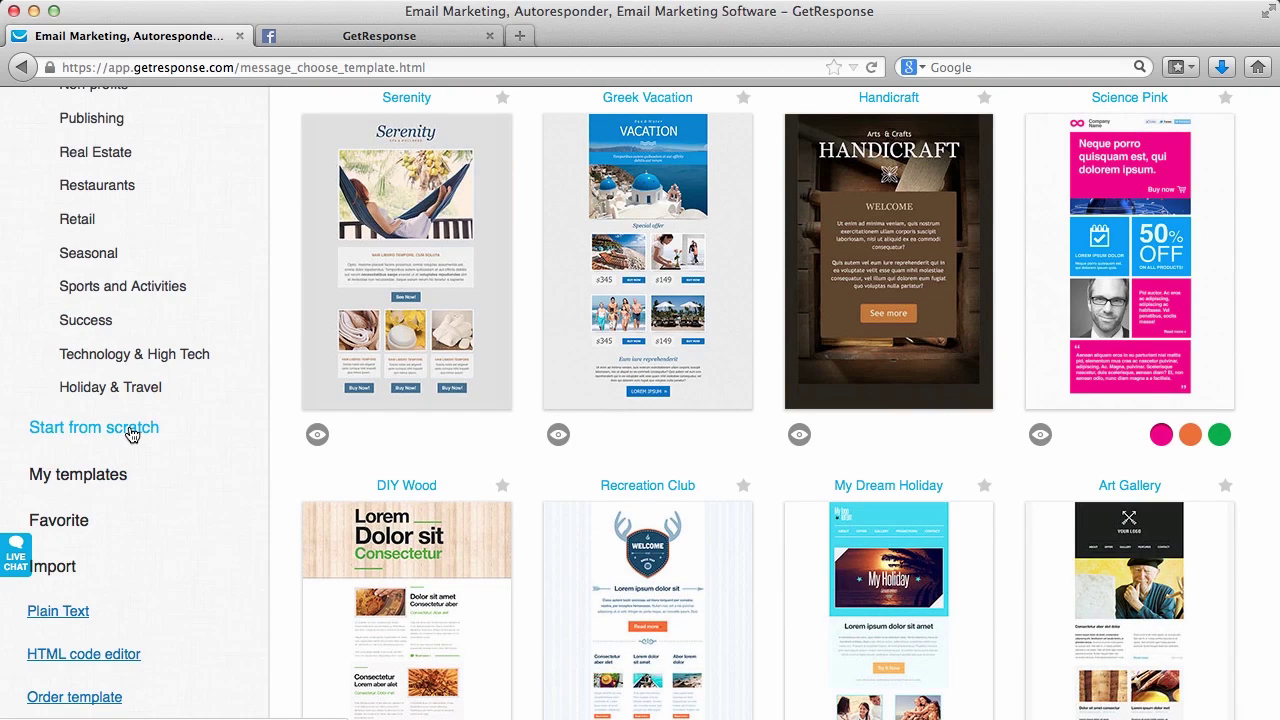
pyautogui.scroll(-2, 1070, 265)
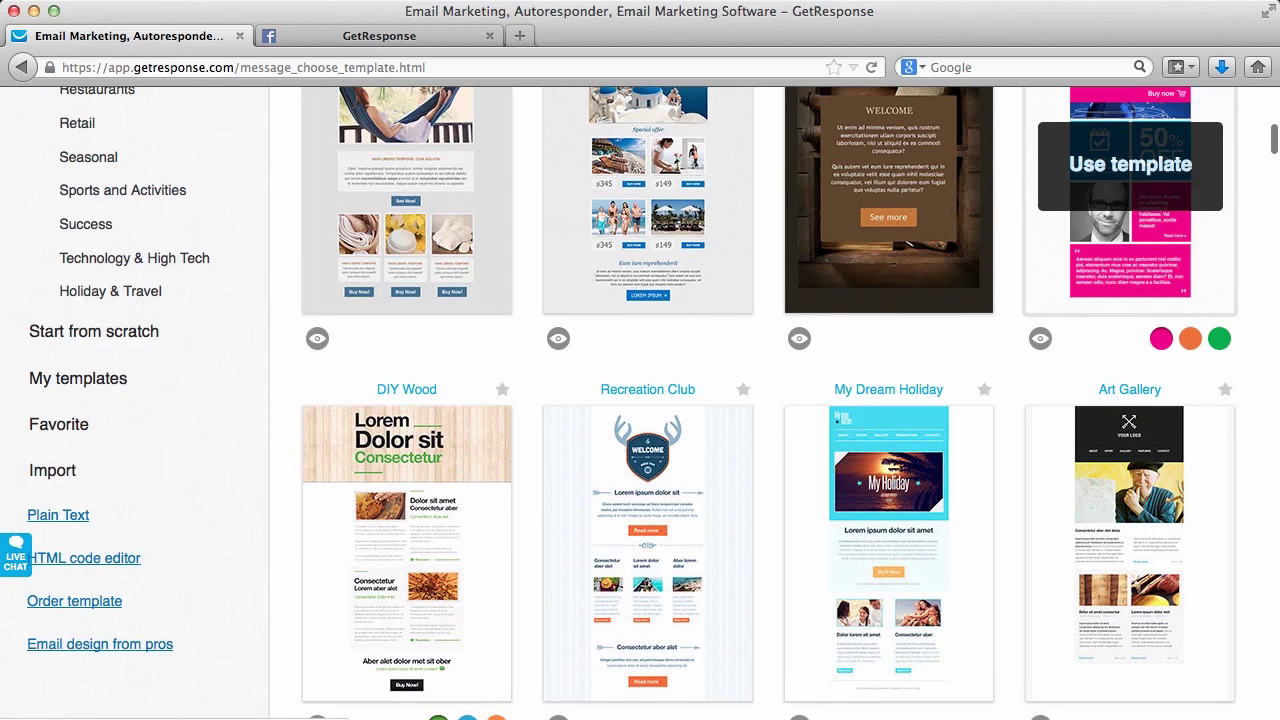
pyautogui.click(431, 578)
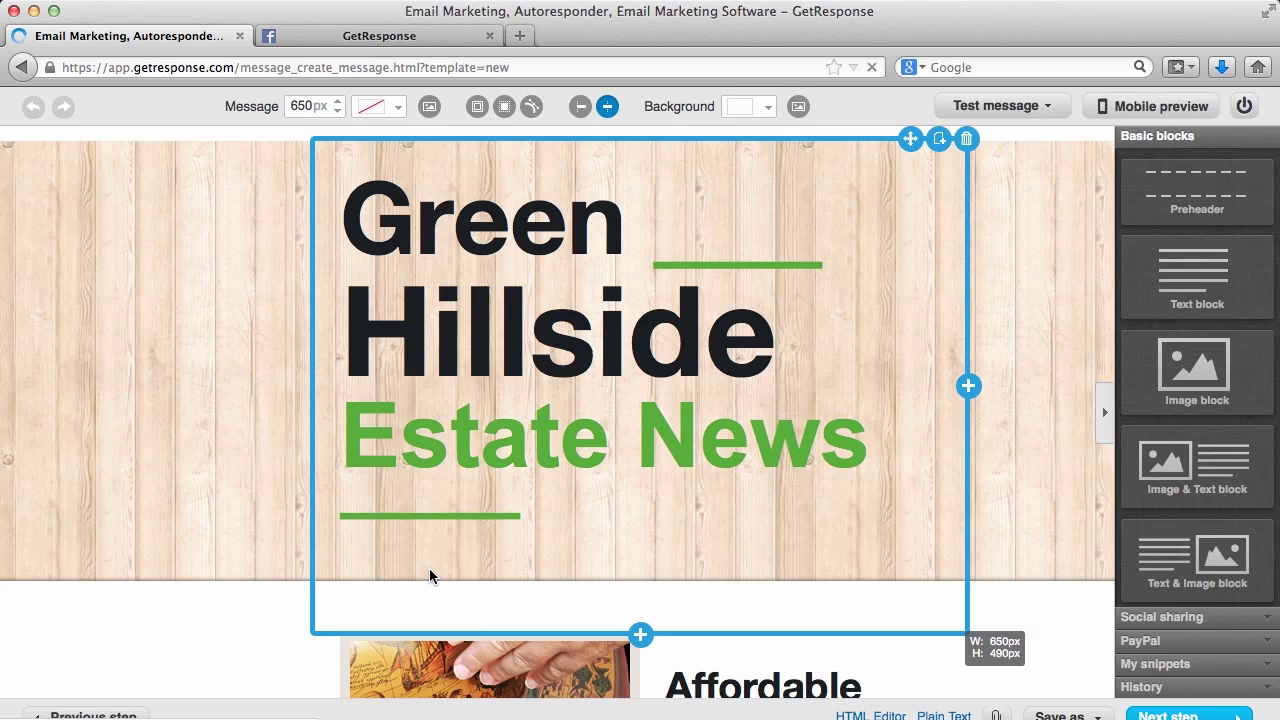
pyautogui.scroll(-3, 429, 575)
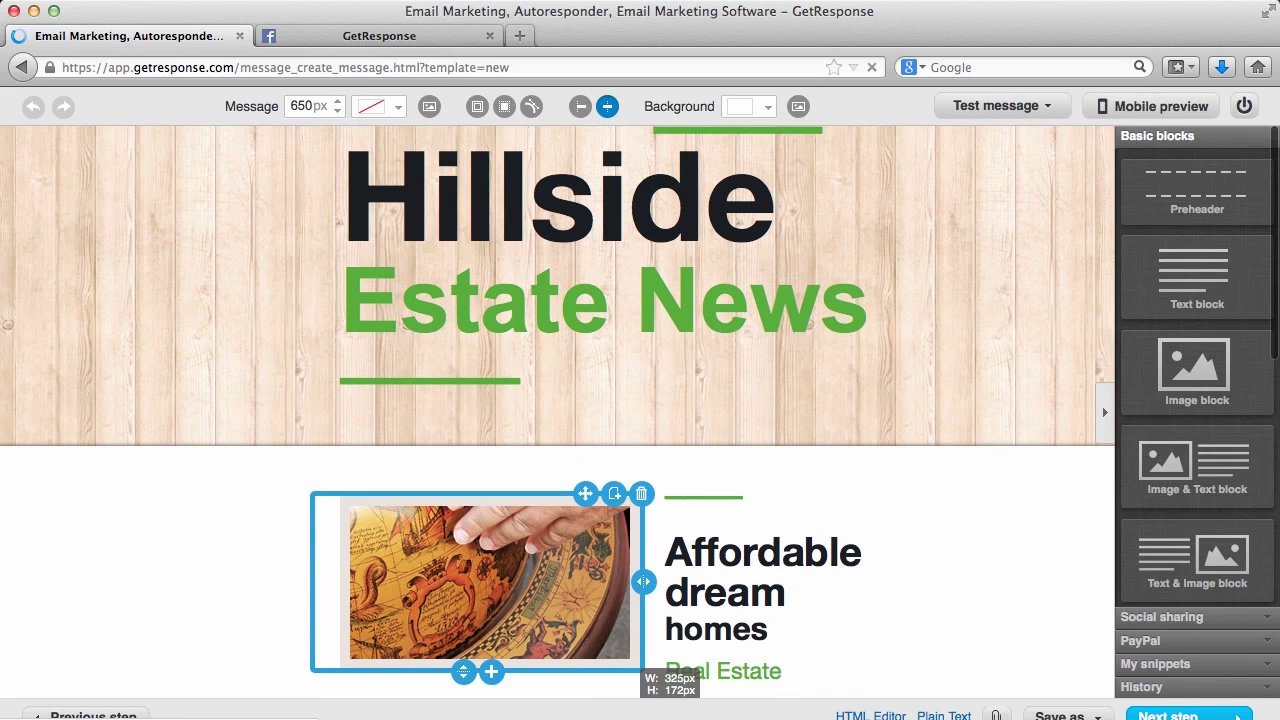
pyautogui.scroll(3, 531, 520)
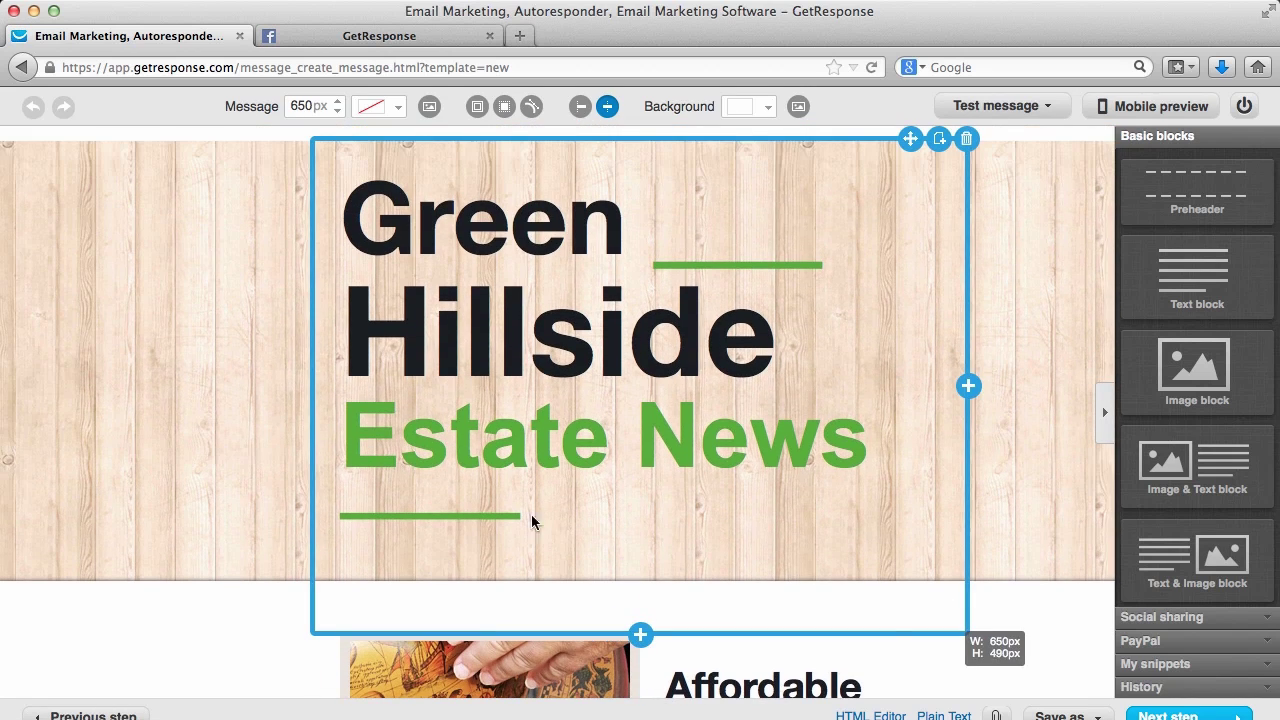
pyautogui.click(850, 465)
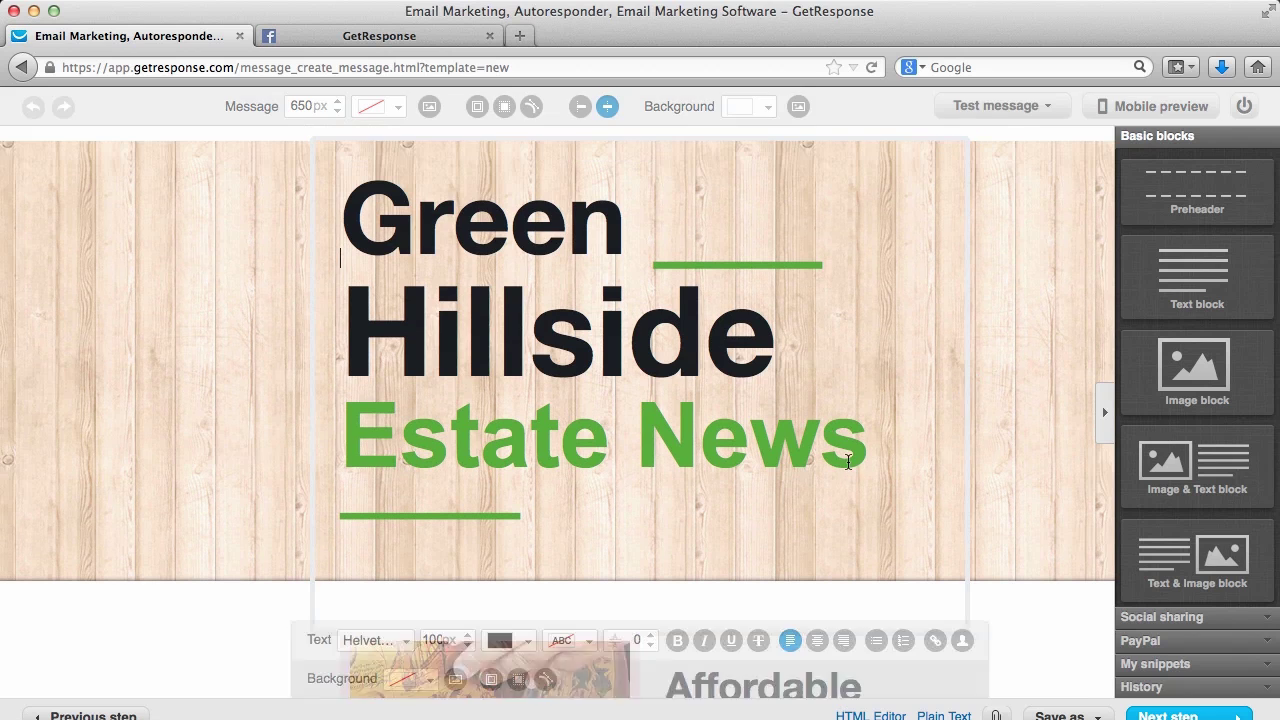
pyautogui.click(778, 369)
pyautogui.click(770, 258)
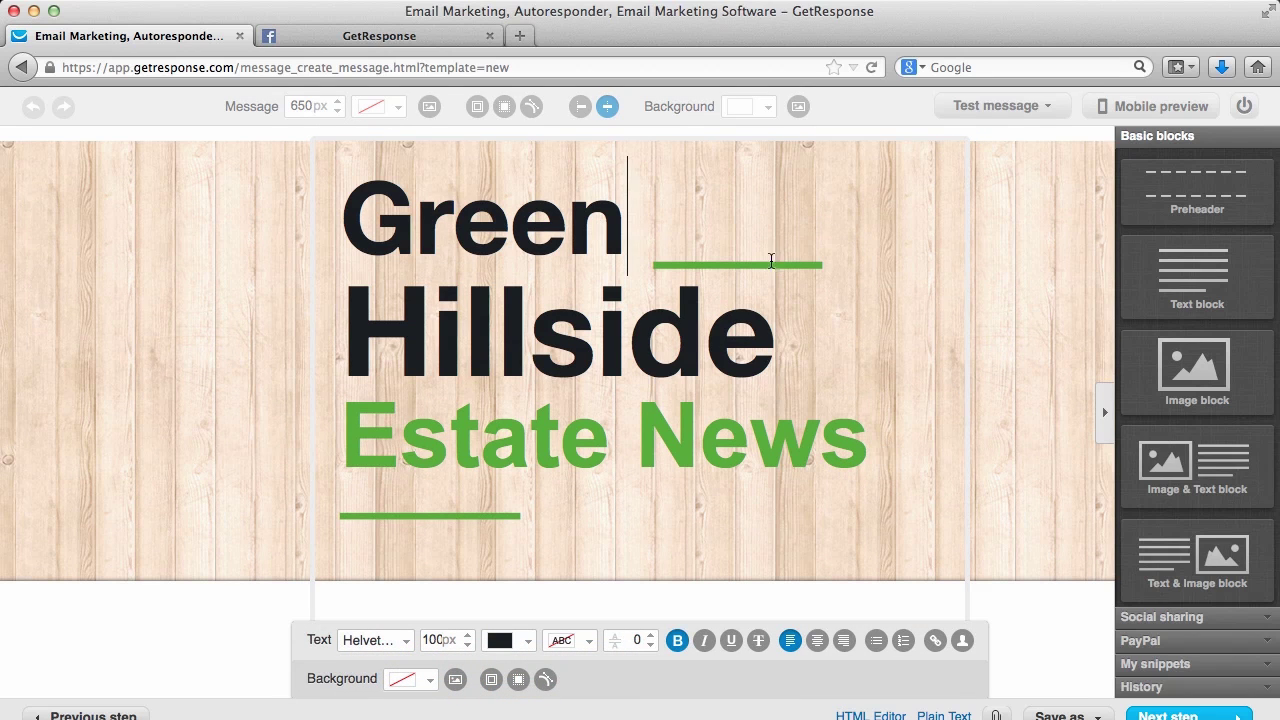
# Replace the 'Affordable dream homes' heading with 'Welcome new subscribers!'
pyautogui.scroll(-4, 1016, 604)
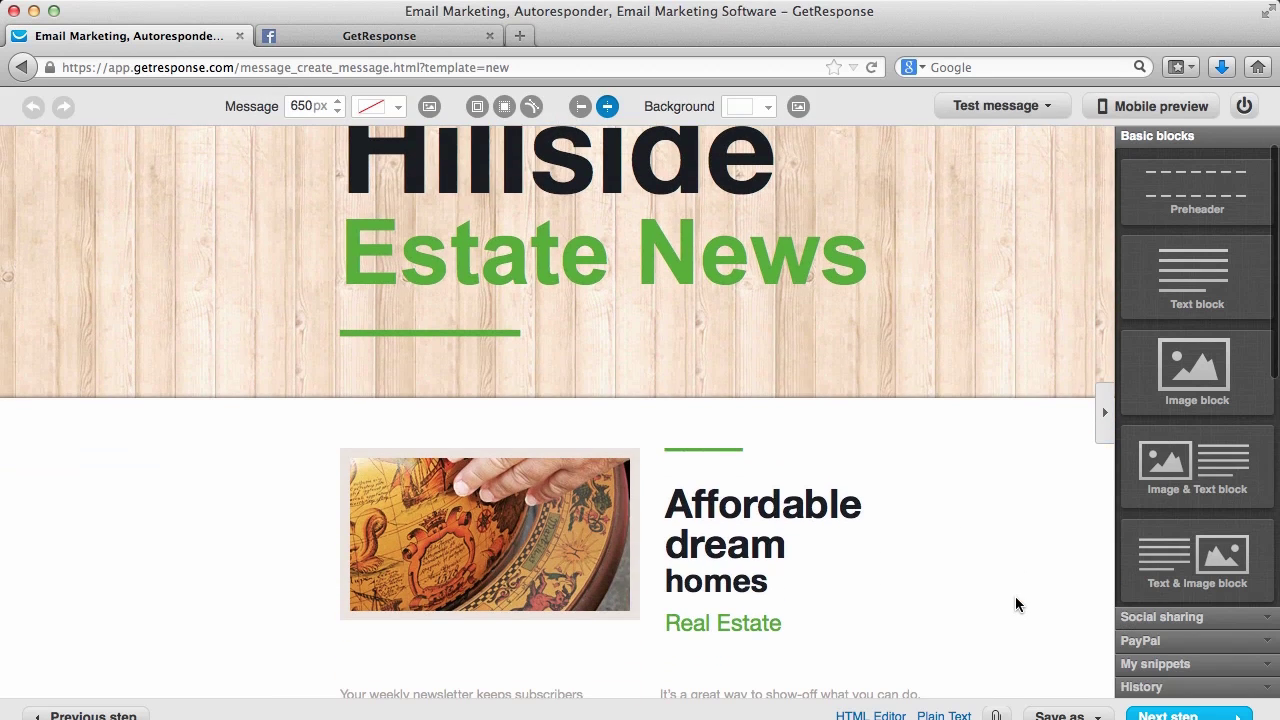
pyautogui.click(834, 580)
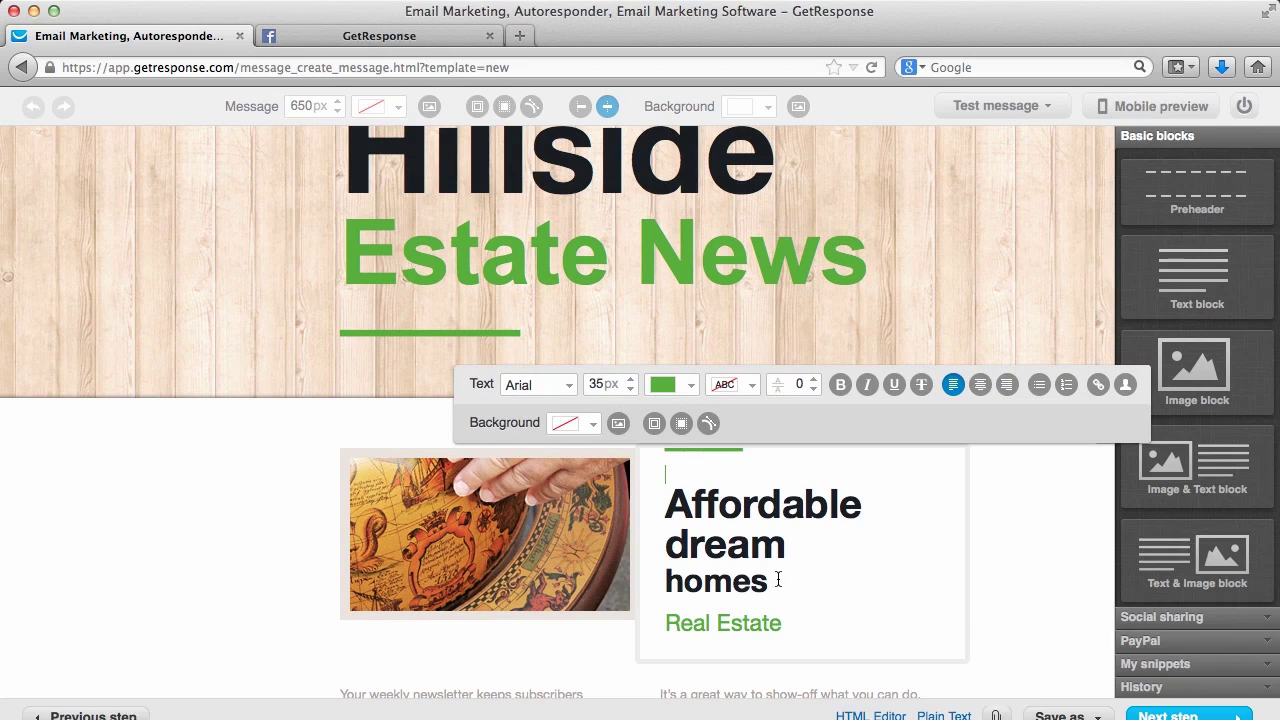
pyautogui.moveTo(780, 580); pyautogui.dragTo(659, 504)
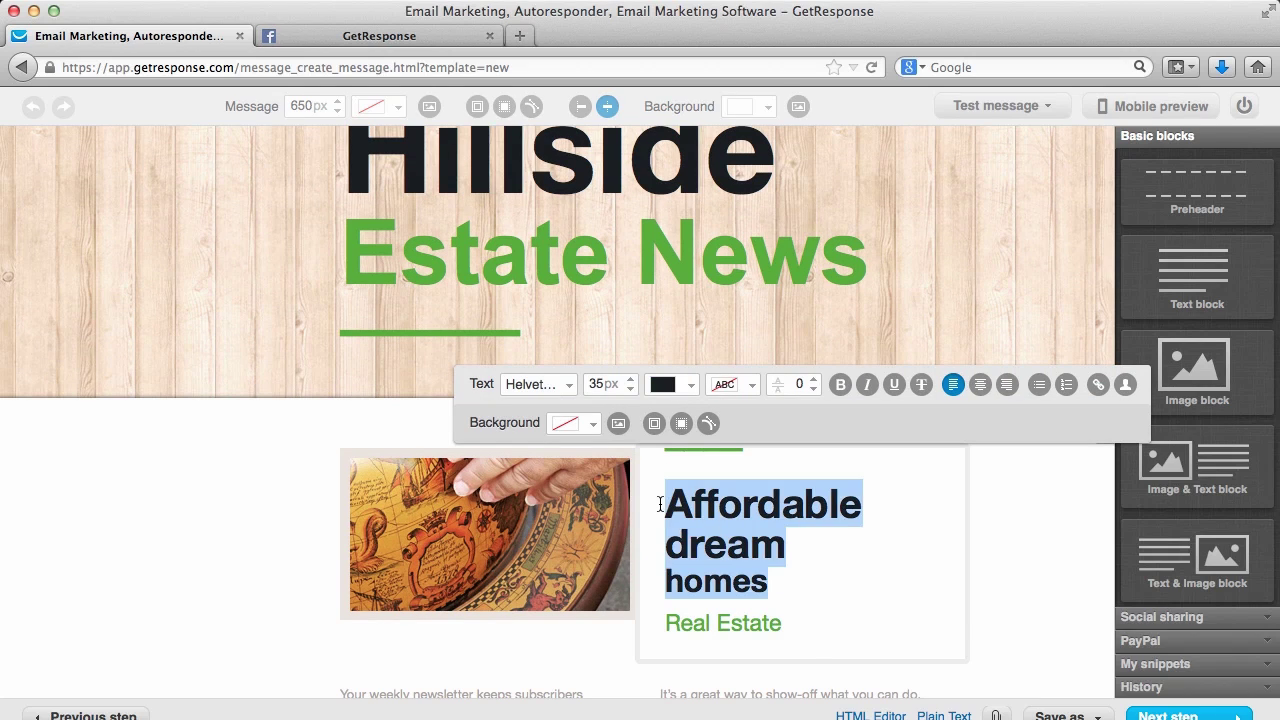
pyautogui.write('Welcome new subscriber')
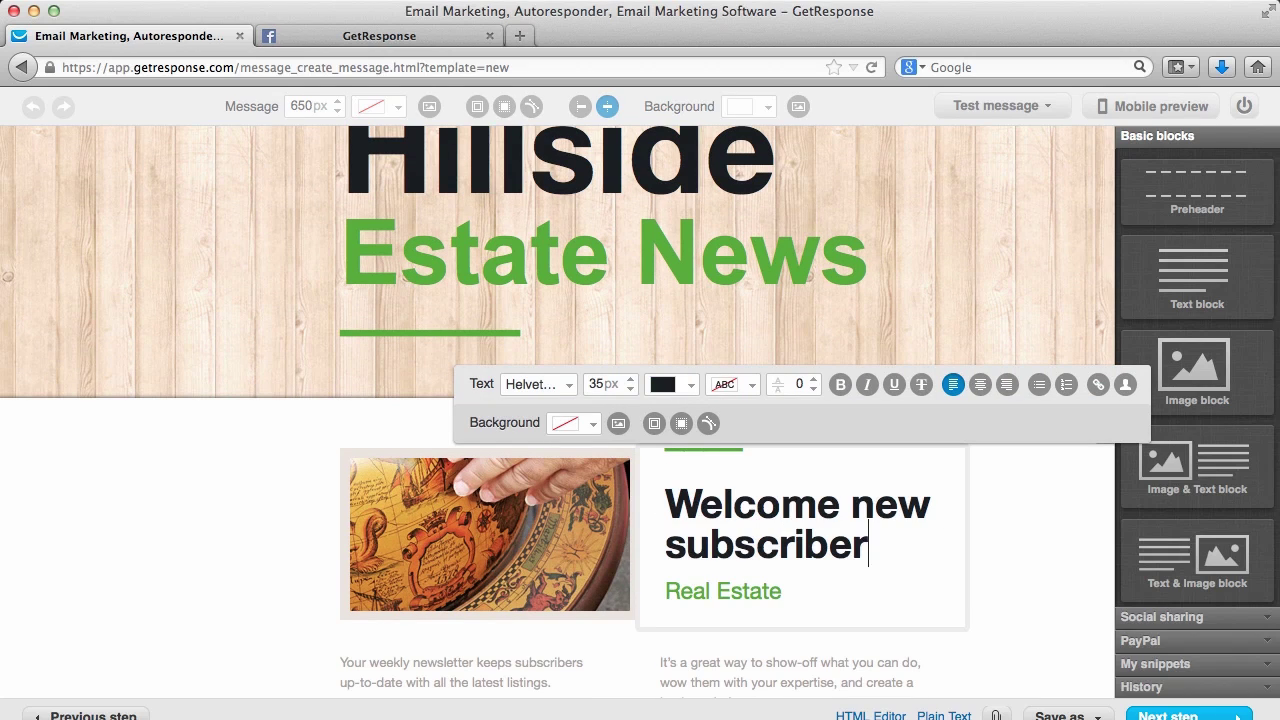
pyautogui.write('s!')
# Change the 'Real Estate' subtitle's text colour from green to grey
pyautogui.moveTo(795, 595); pyautogui.dragTo(660, 597)
pyautogui.click(692, 383)
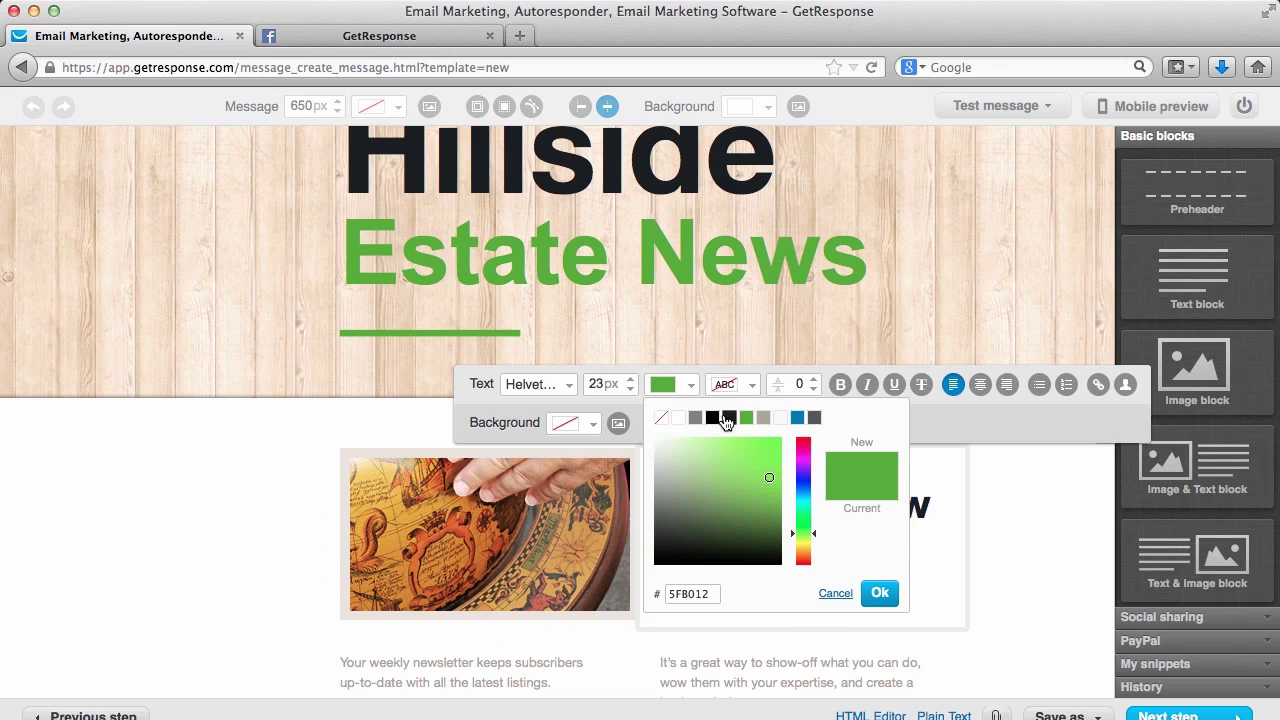
pyautogui.click(757, 420)
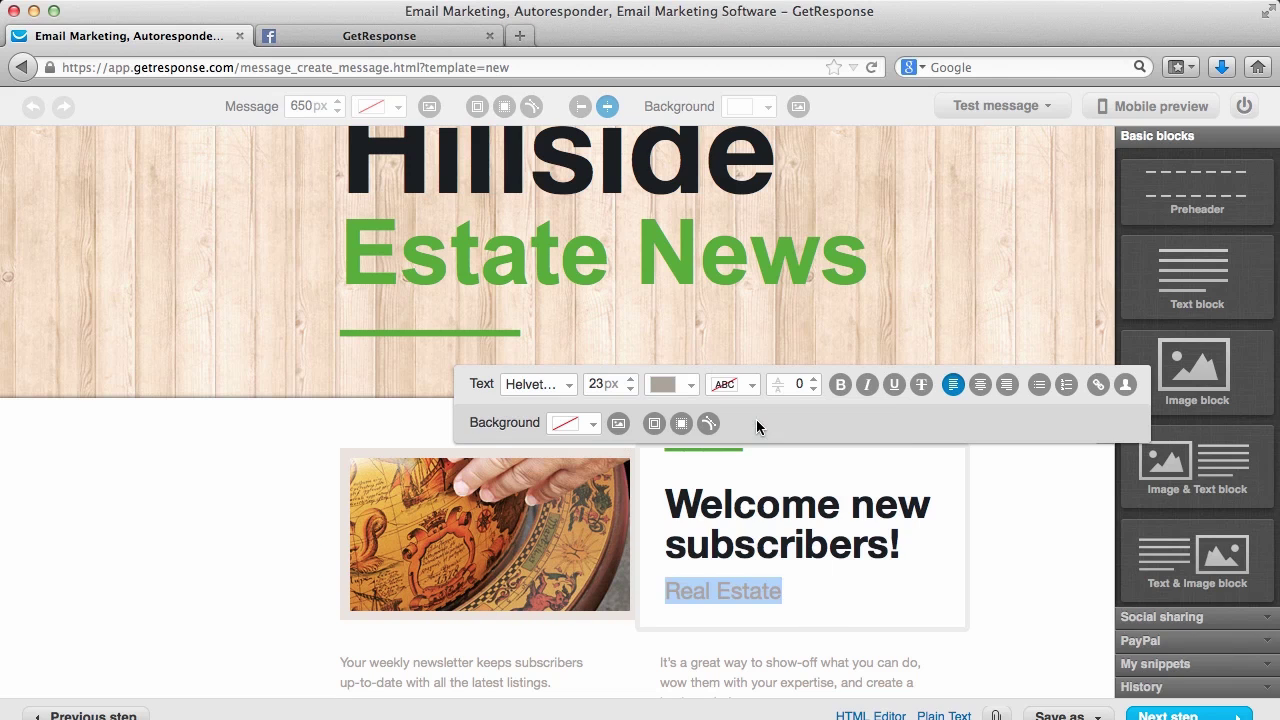
pyautogui.click(834, 588)
pyautogui.click(475, 538)
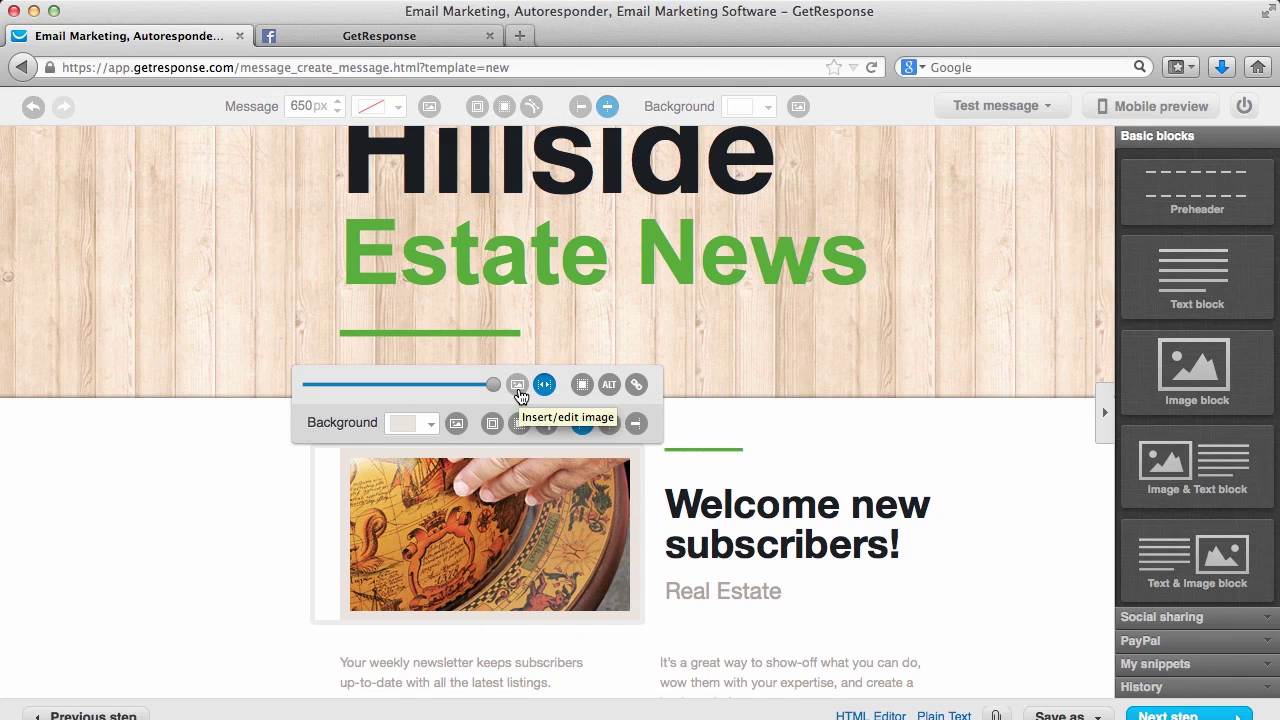
pyautogui.moveTo(491, 389); pyautogui.dragTo(493, 392)
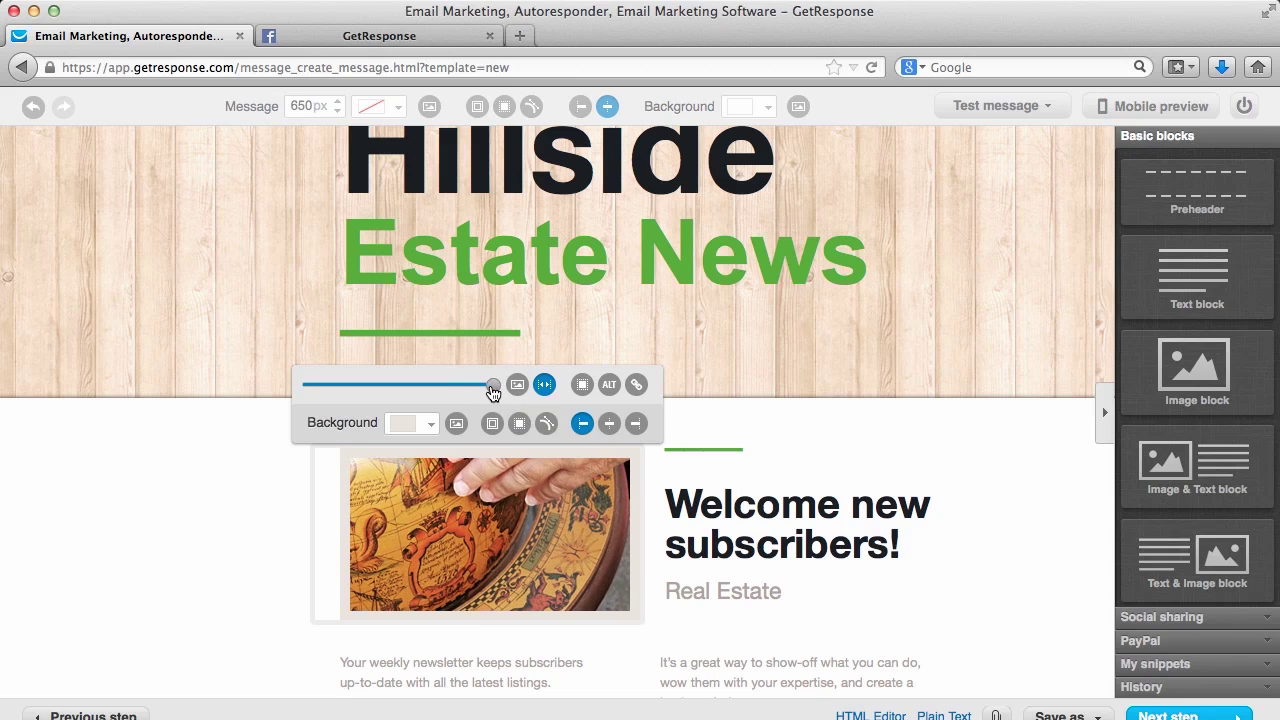
pyautogui.click(519, 385)
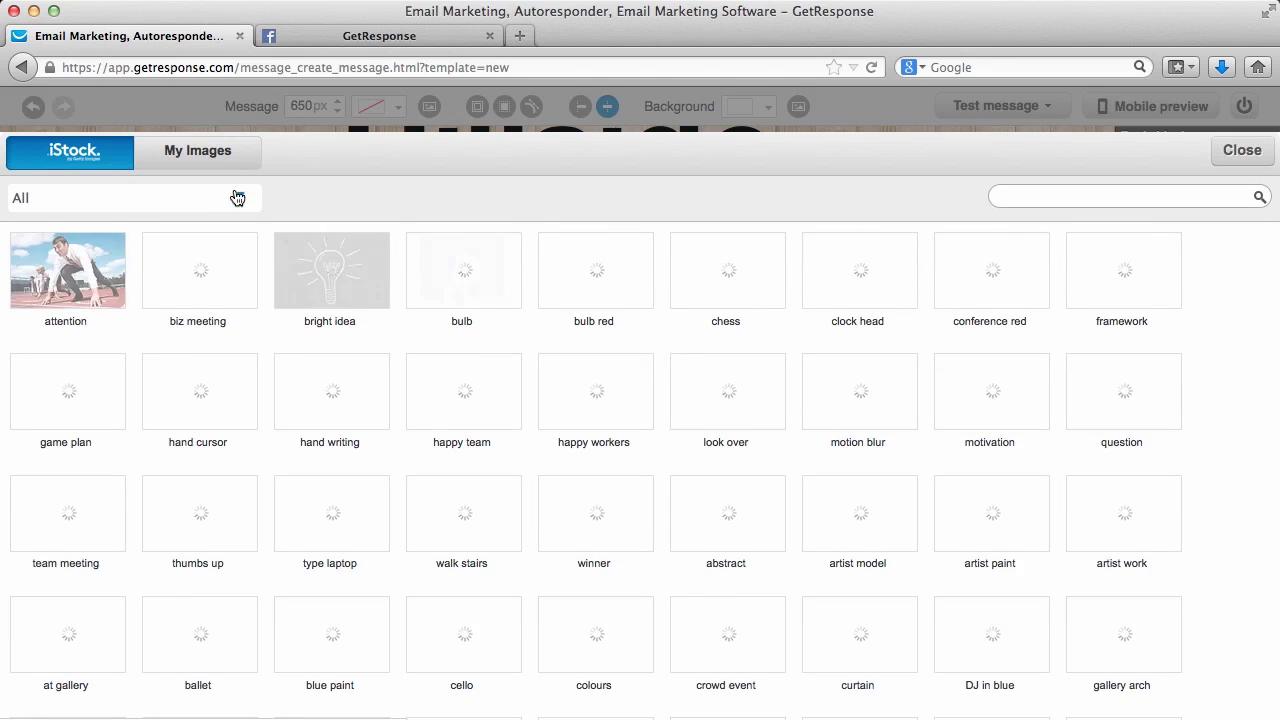
pyautogui.click(211, 168)
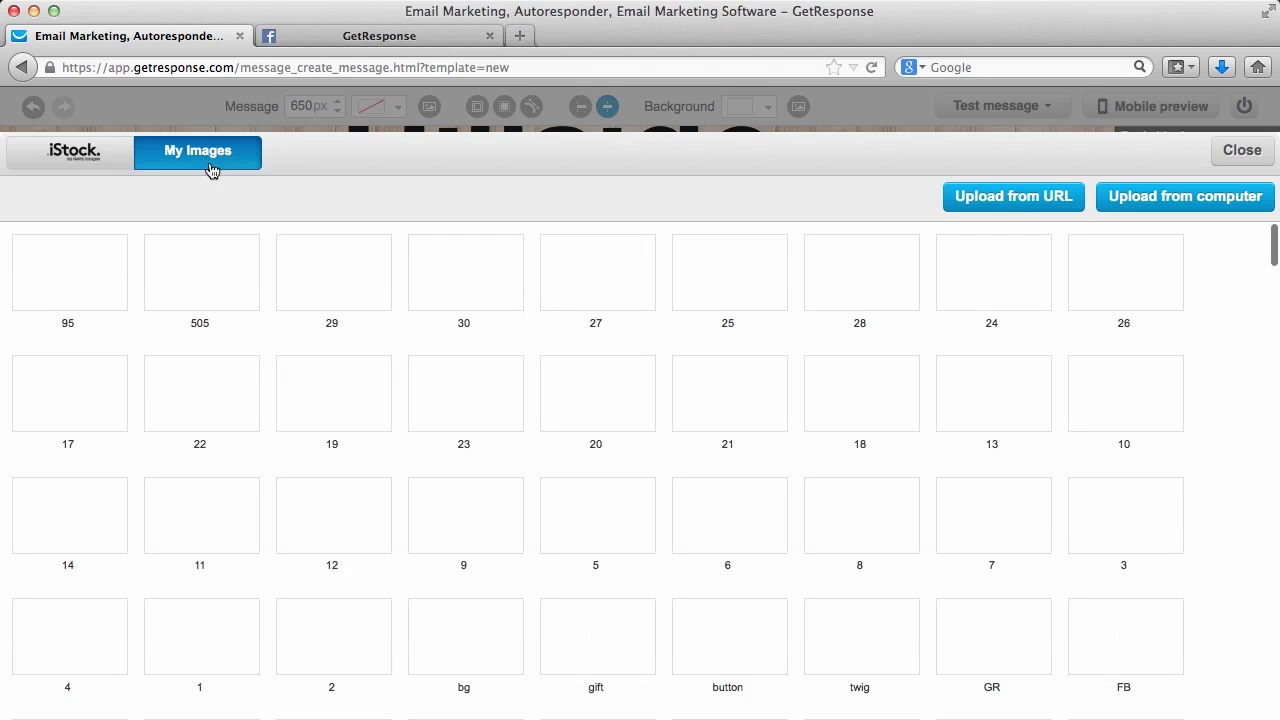
pyautogui.click(1234, 154)
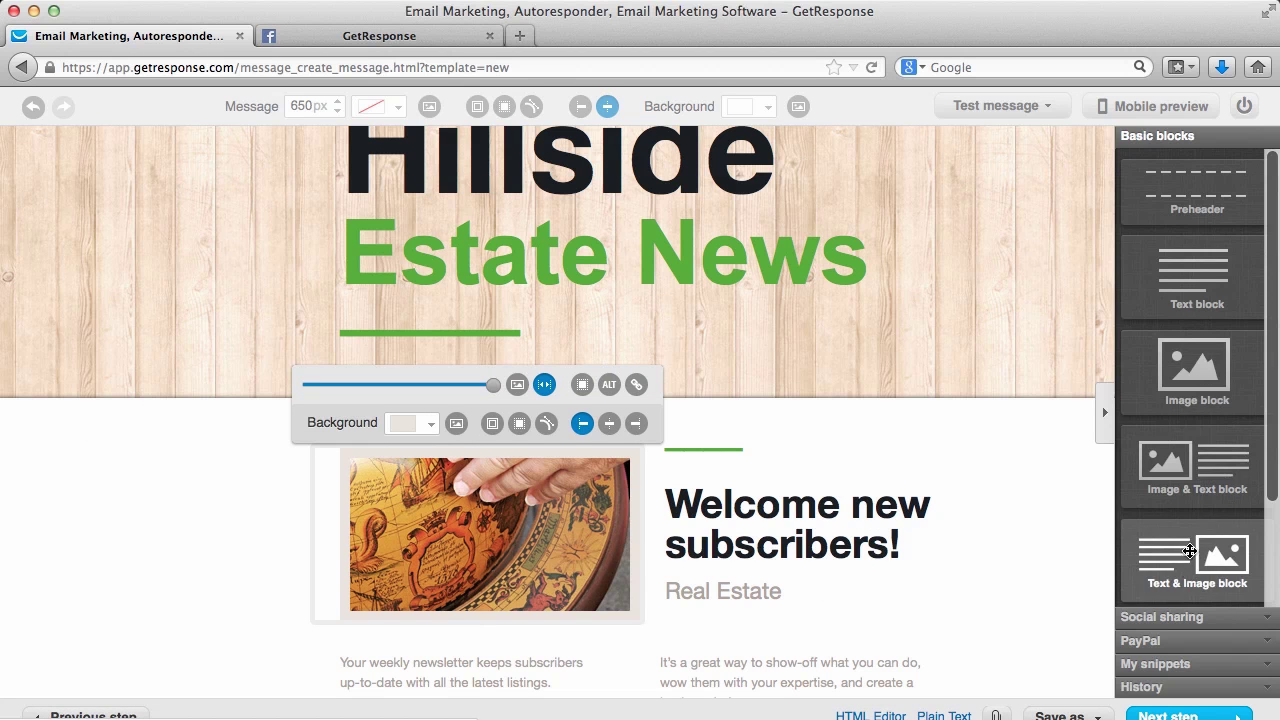
pyautogui.scroll(-2, 1021, 483)
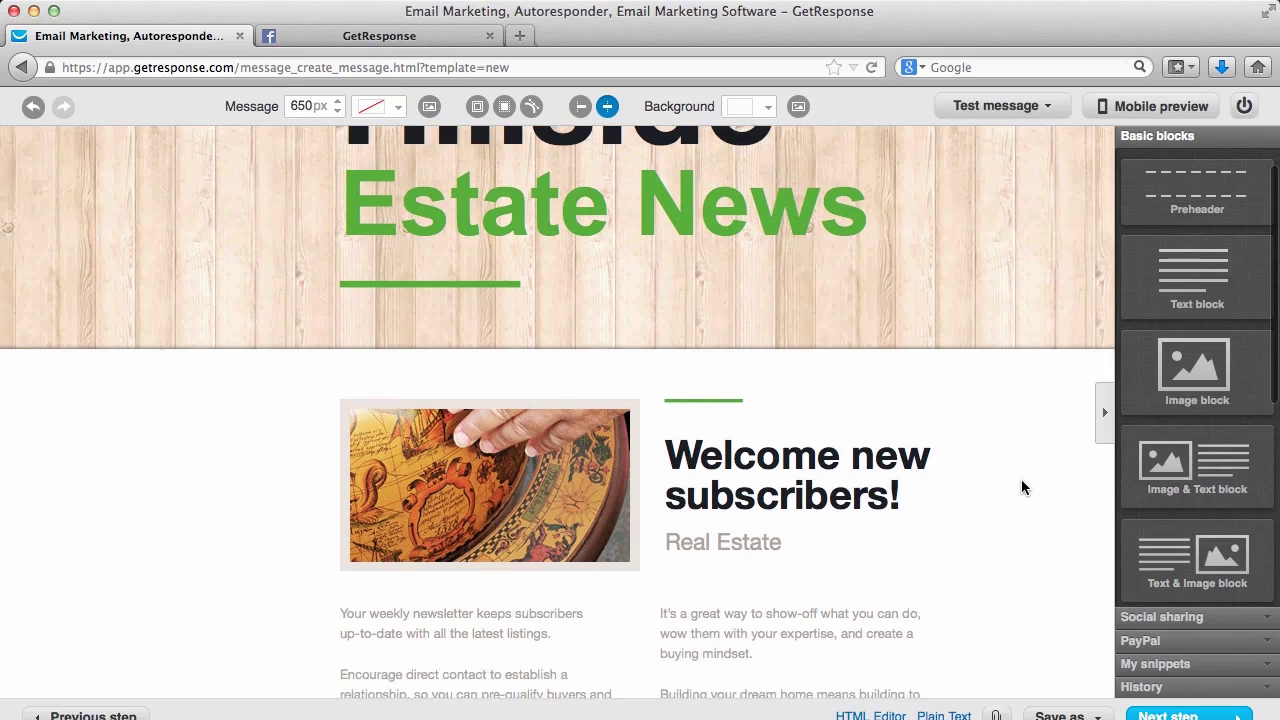
pyautogui.scroll(-2, 1021, 487)
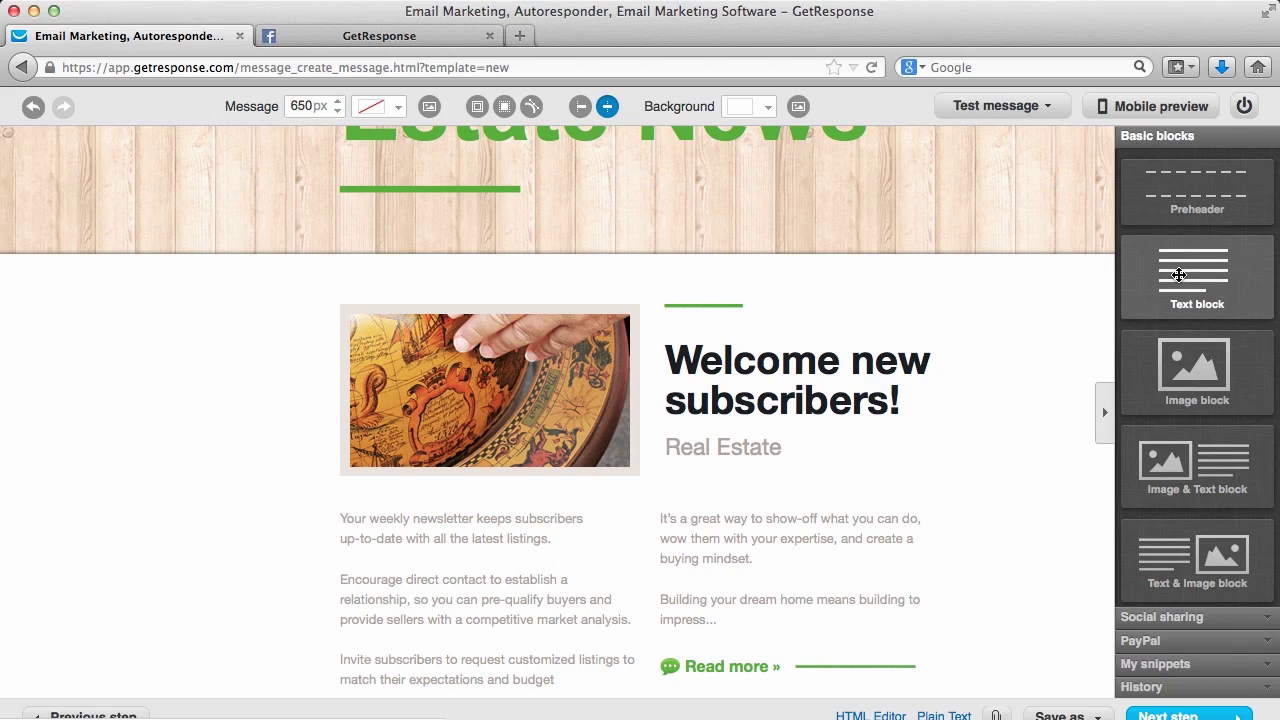
# Add a new Lorem ipsum text block below the 'Welcome new subscribers!' section
pyautogui.moveTo(1179, 275); pyautogui.dragTo(785, 506)
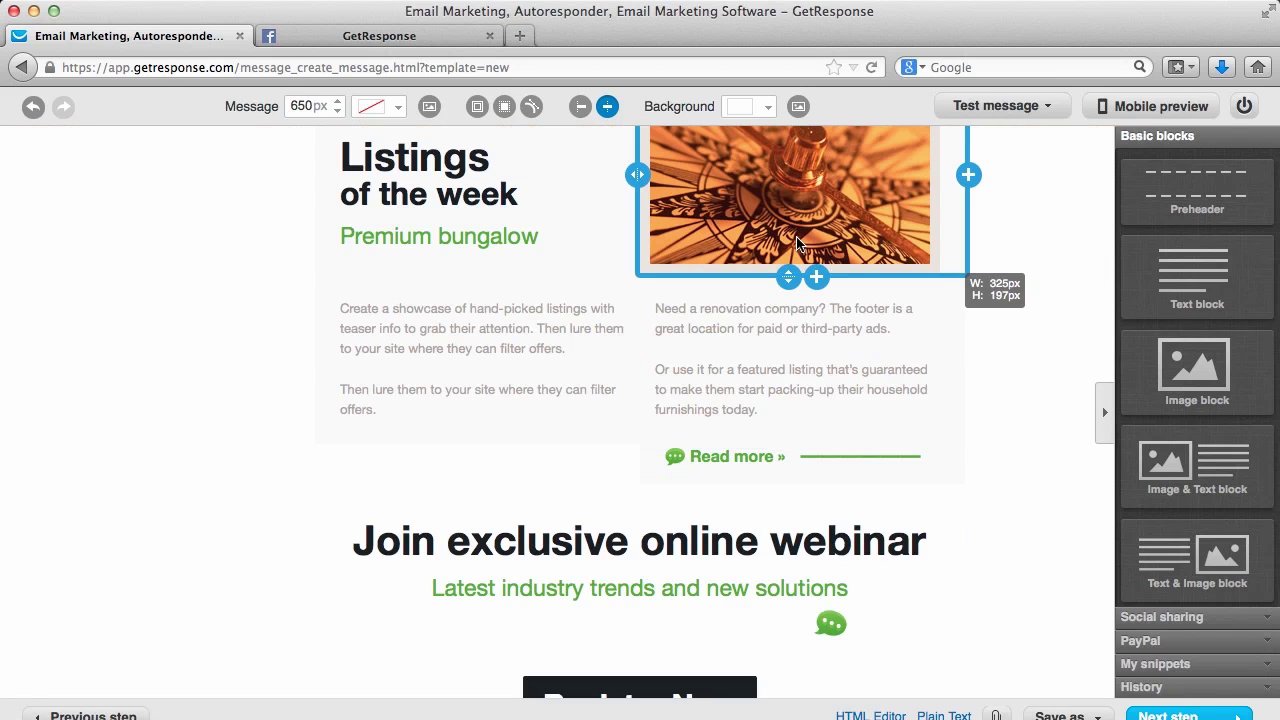
pyautogui.click(953, 544)
pyautogui.click(1041, 533)
pyautogui.scroll(10, 1041, 533)
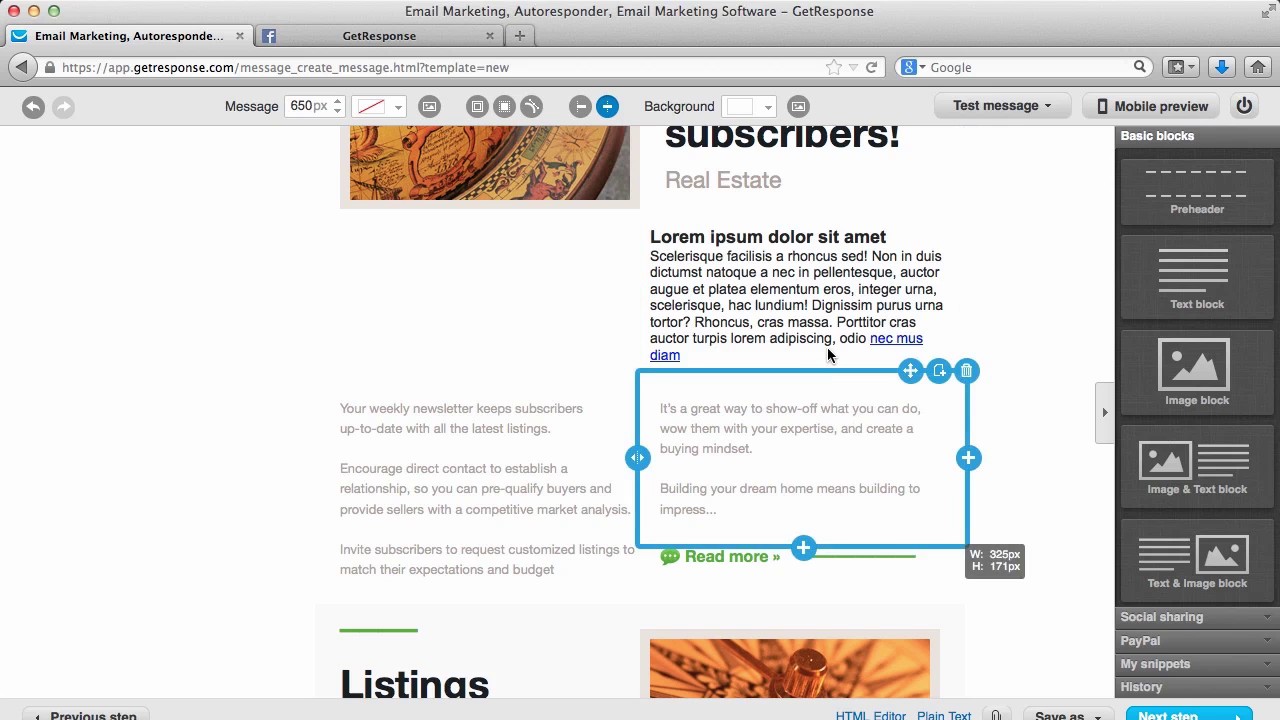
pyautogui.click(853, 272)
pyautogui.doubleClick(928, 305)
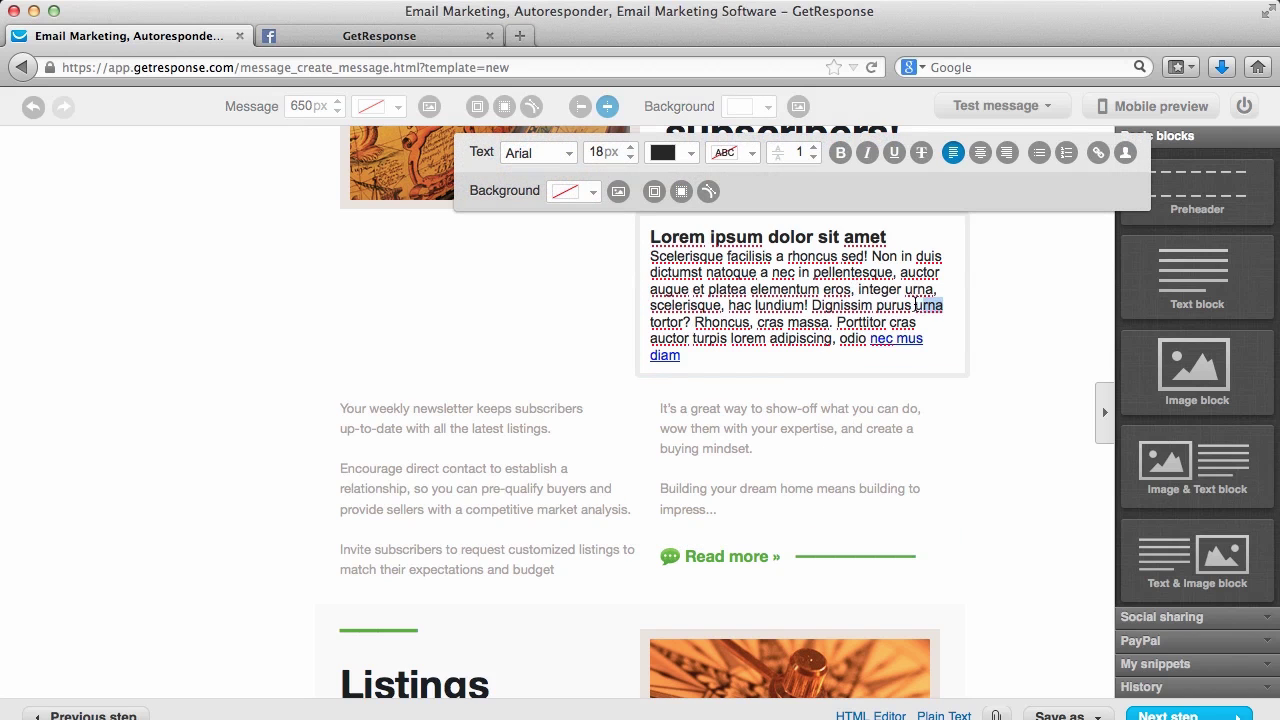
pyautogui.click(1098, 152)
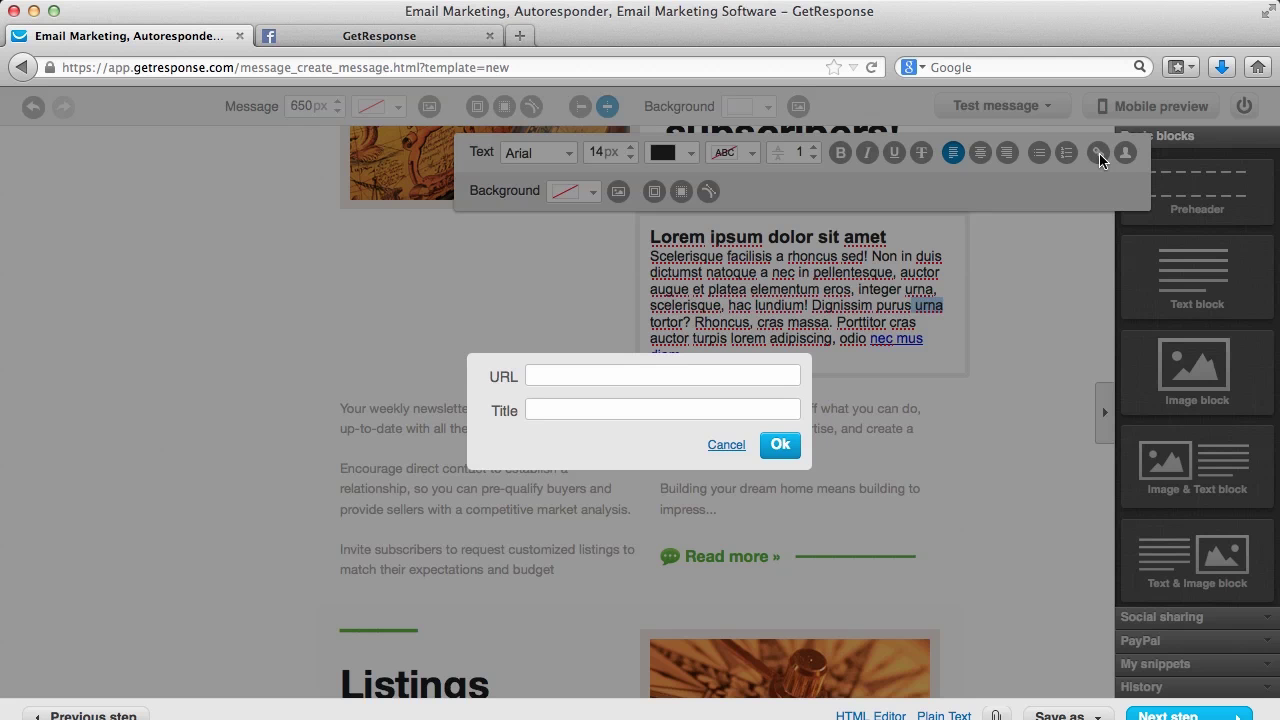
pyautogui.click(642, 376)
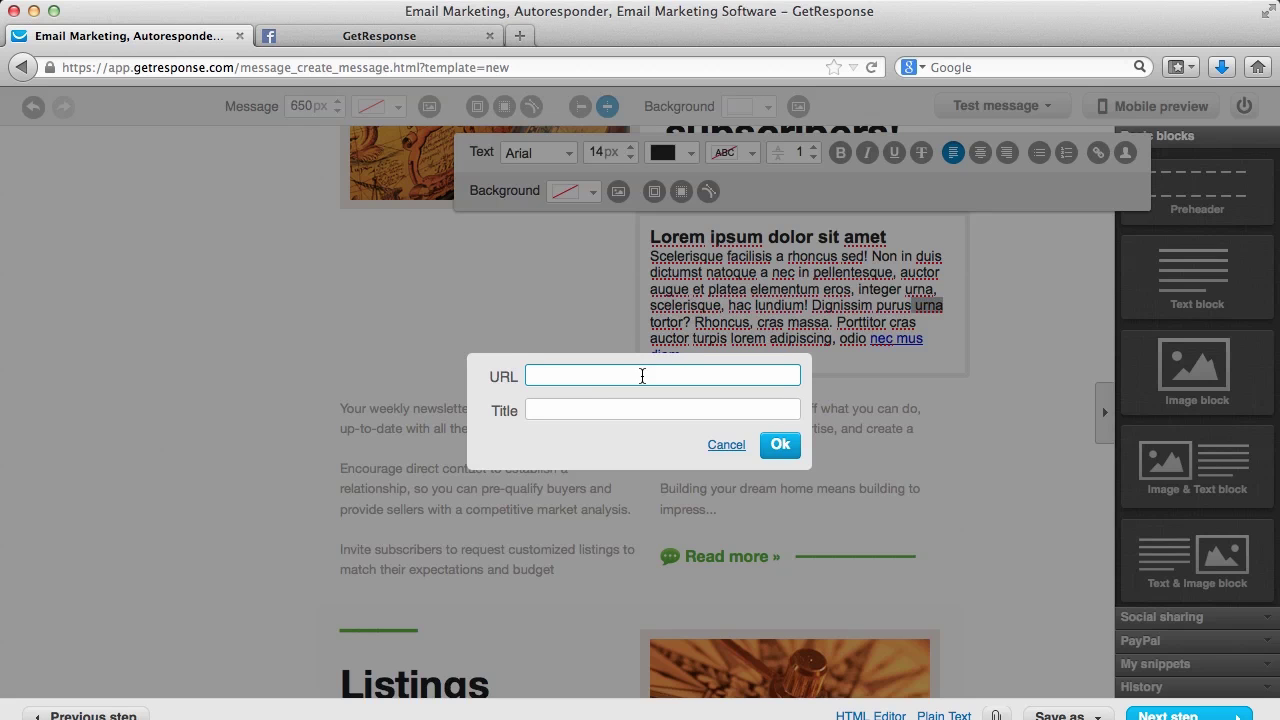
pyautogui.write('www.getresponse.com')
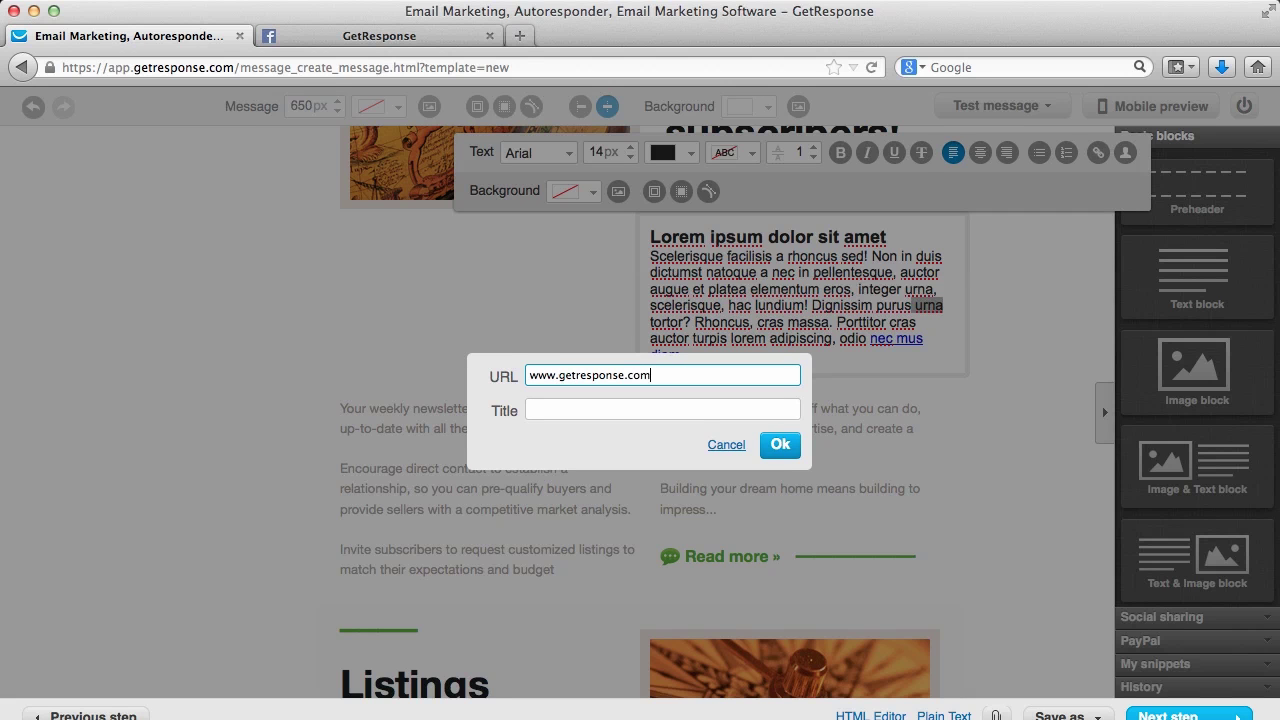
pyautogui.click(780, 445)
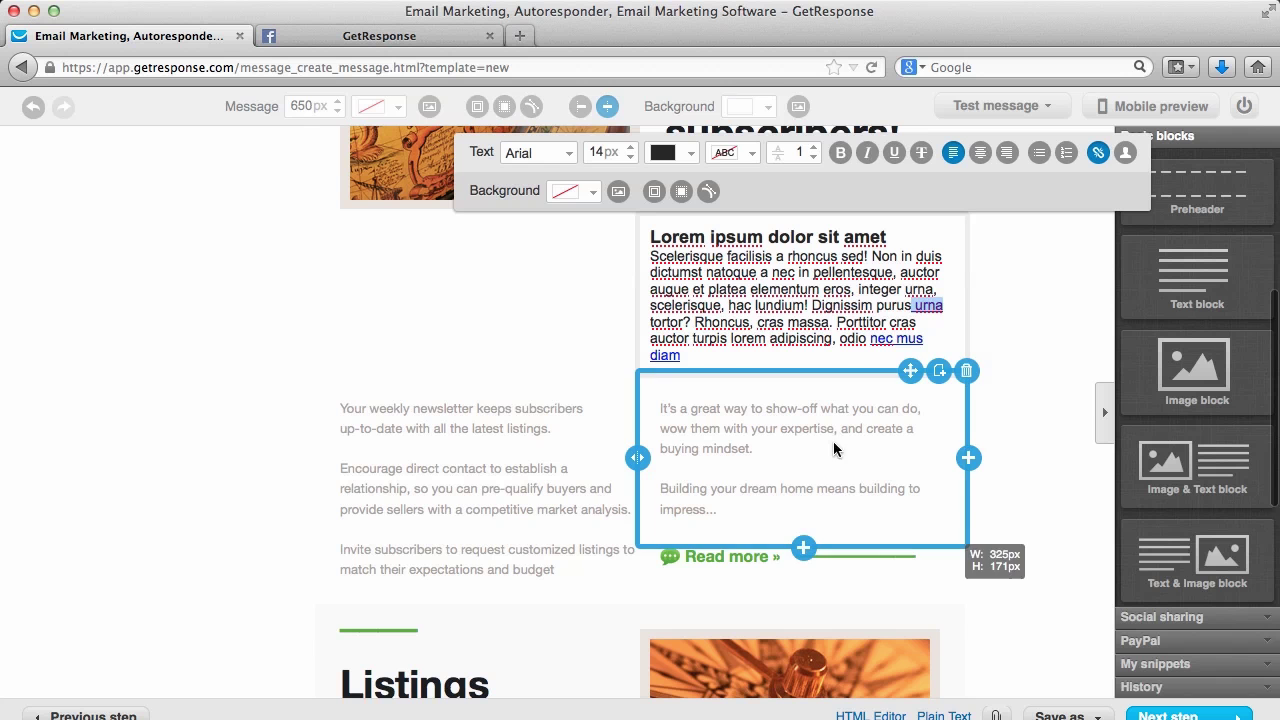
pyautogui.click(1011, 391)
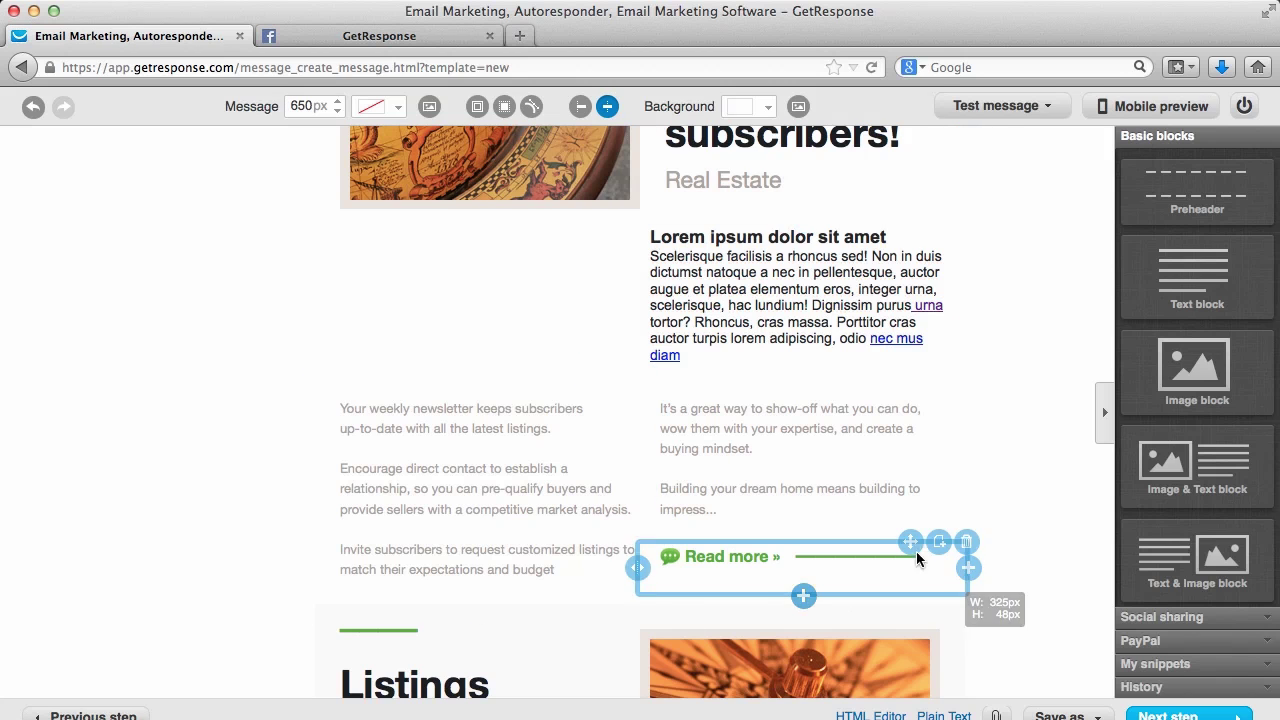
pyautogui.scroll(5, 990, 391)
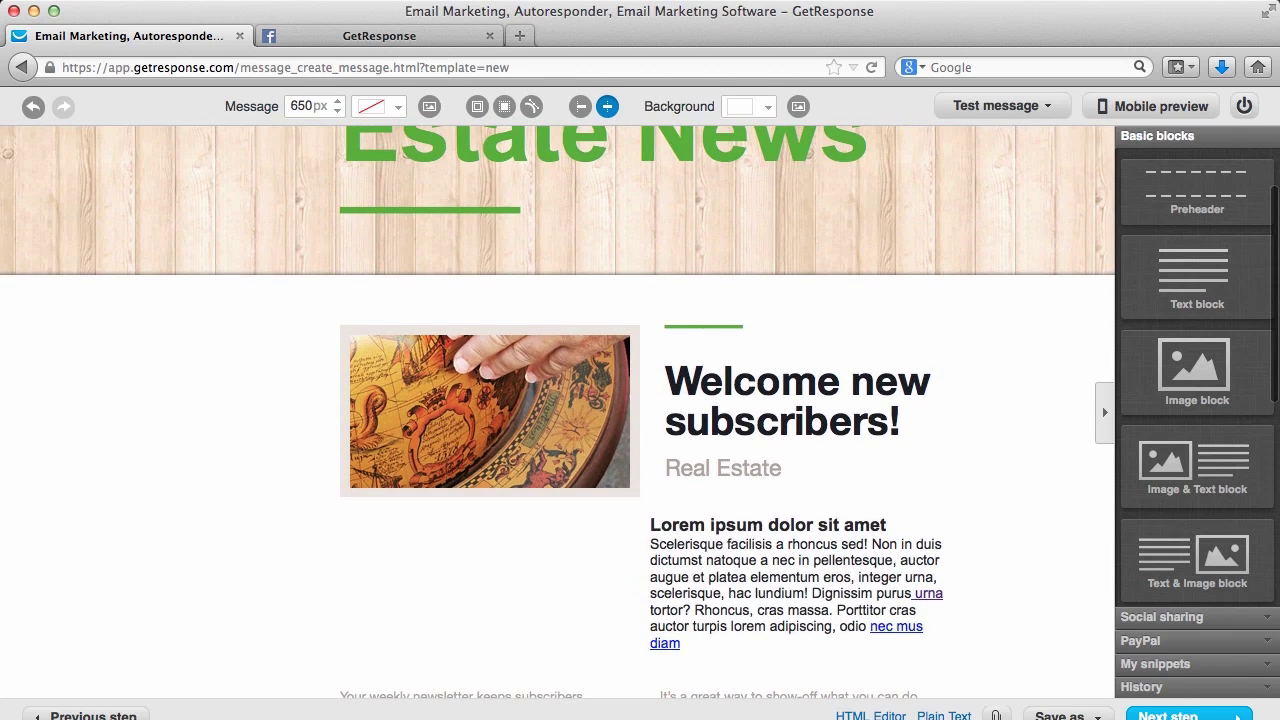
# Save the newsletter as a draft and continue to recipient selection
pyautogui.scroll(3, 557, 411)
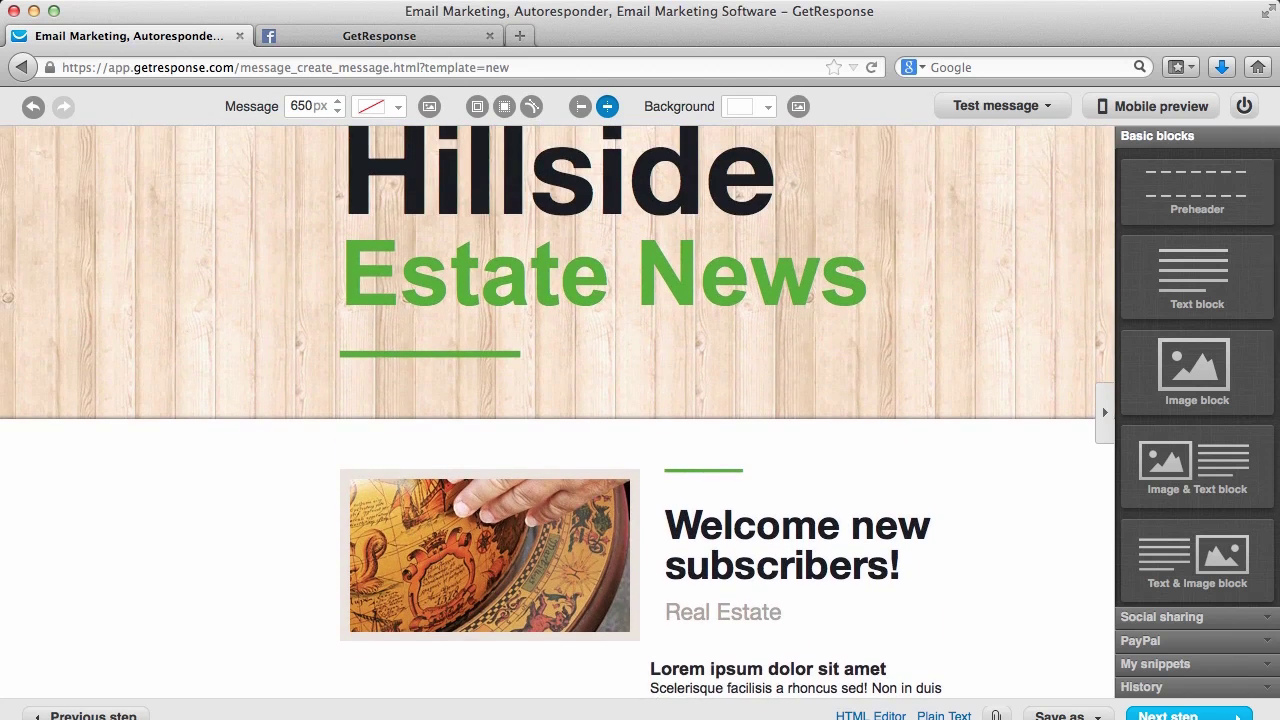
pyautogui.scroll(-2, 1054, 659)
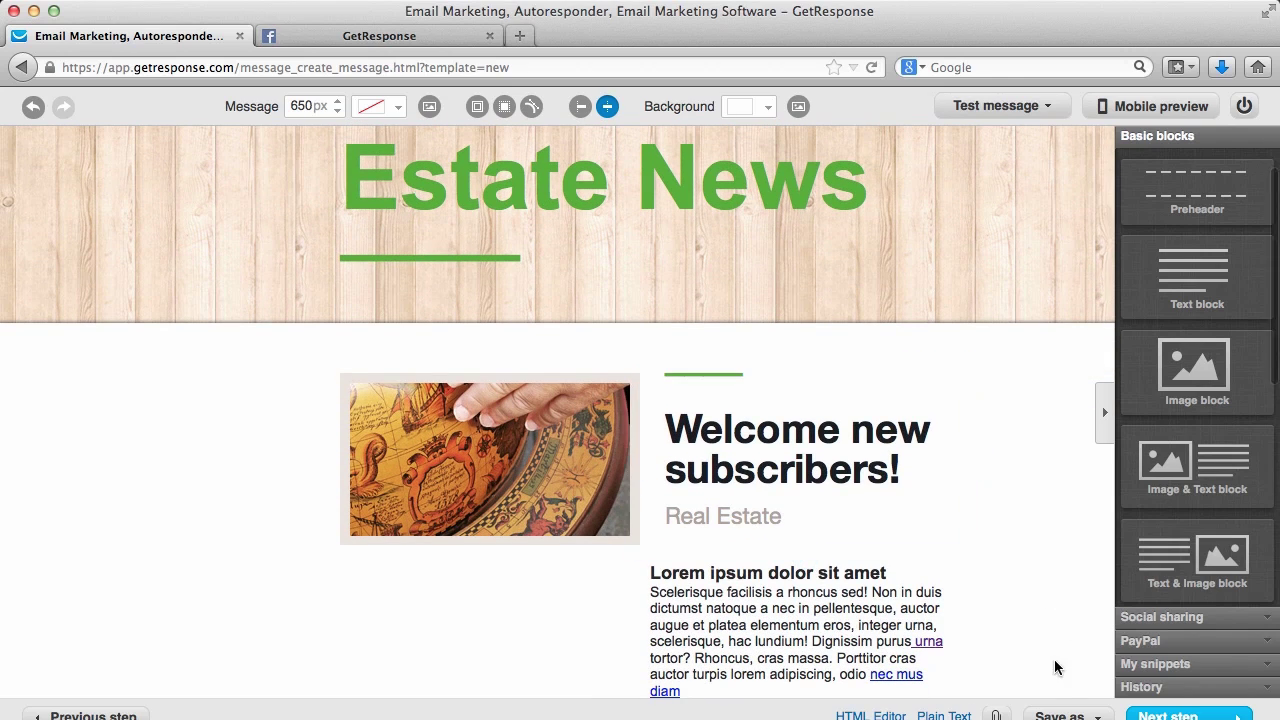
pyautogui.click(1058, 712)
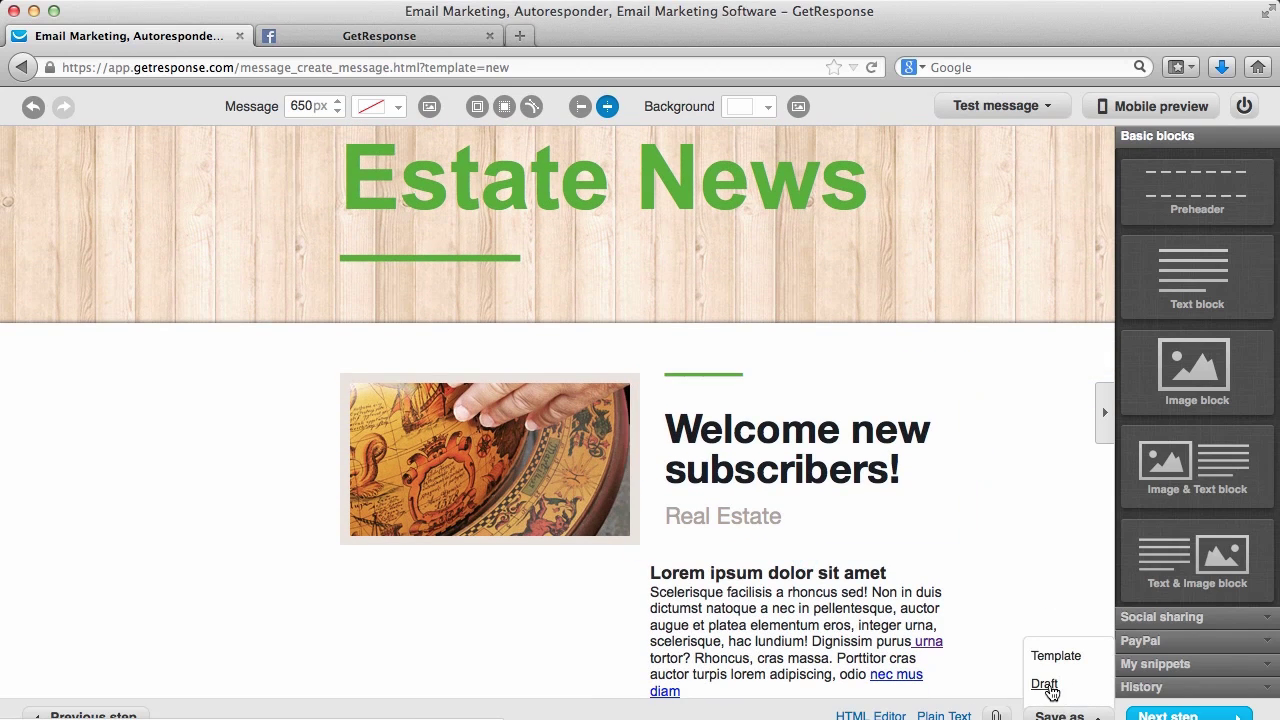
pyautogui.click(1047, 688)
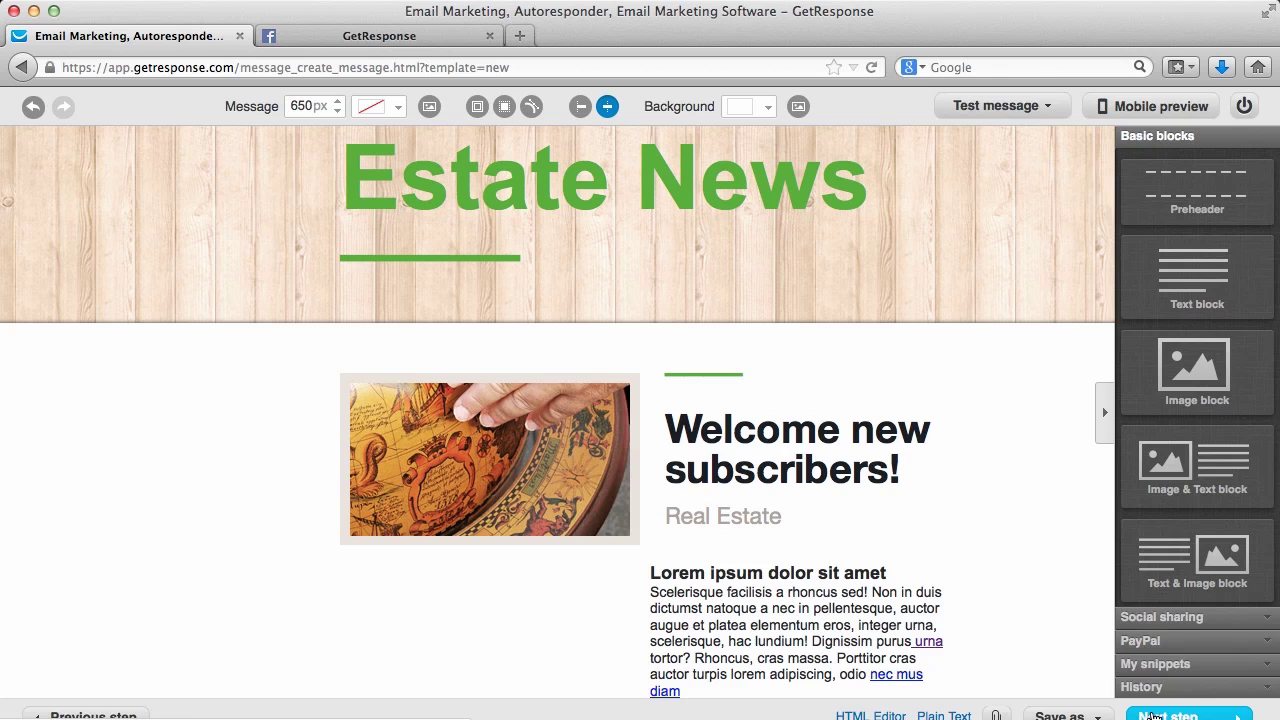
pyautogui.click(1155, 716)
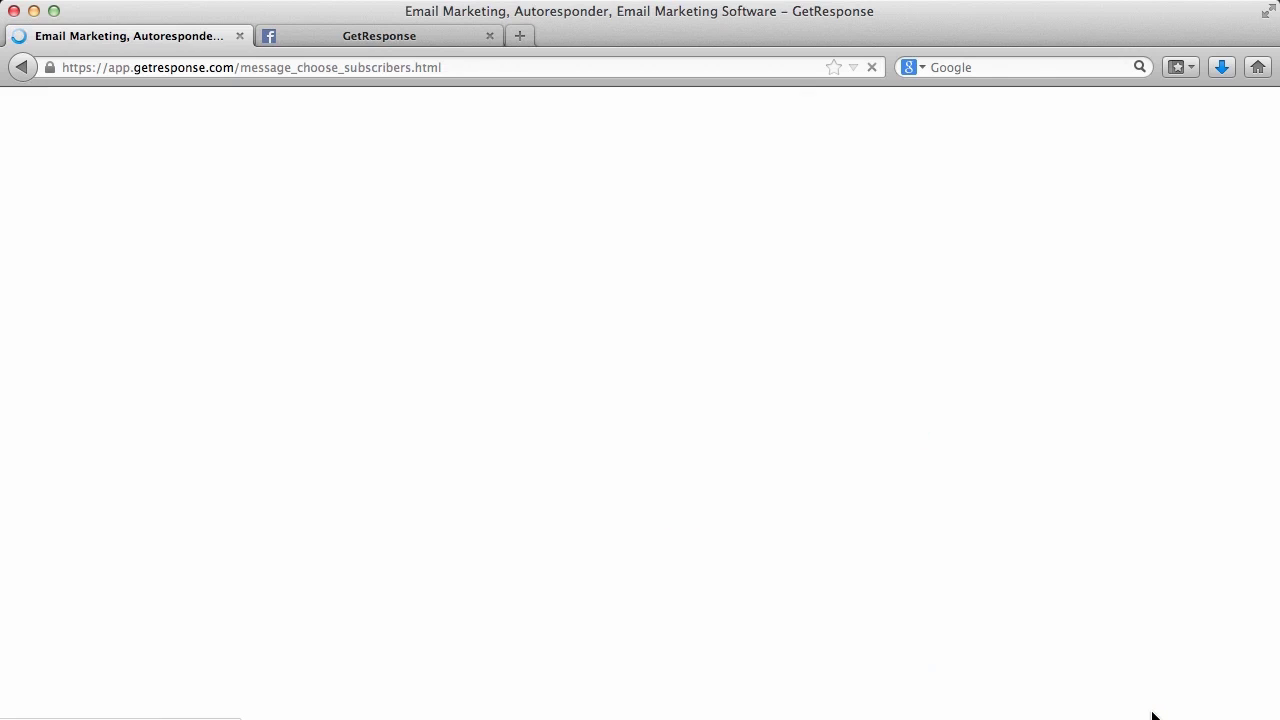
# Choose deal_of_the_day and product_support as recipients (14 subscribers) and move to the summary
pyautogui.scroll(-3, 555, 324)
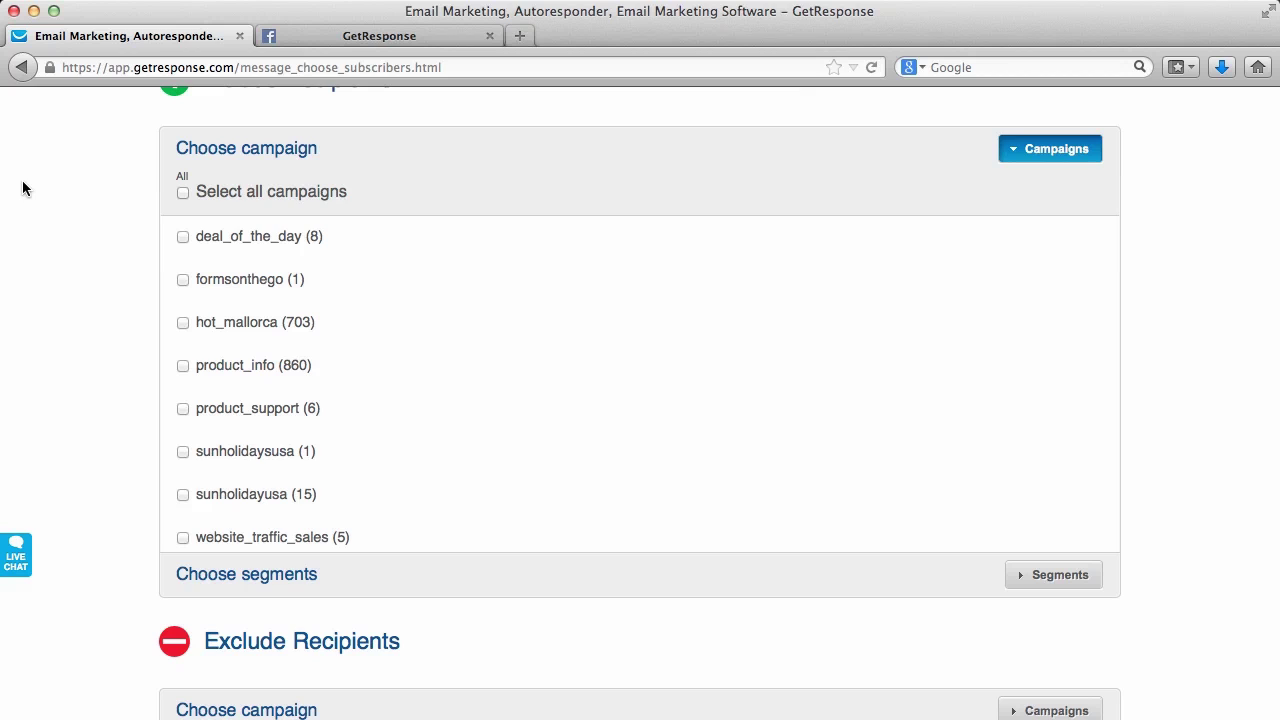
pyautogui.click(182, 192)
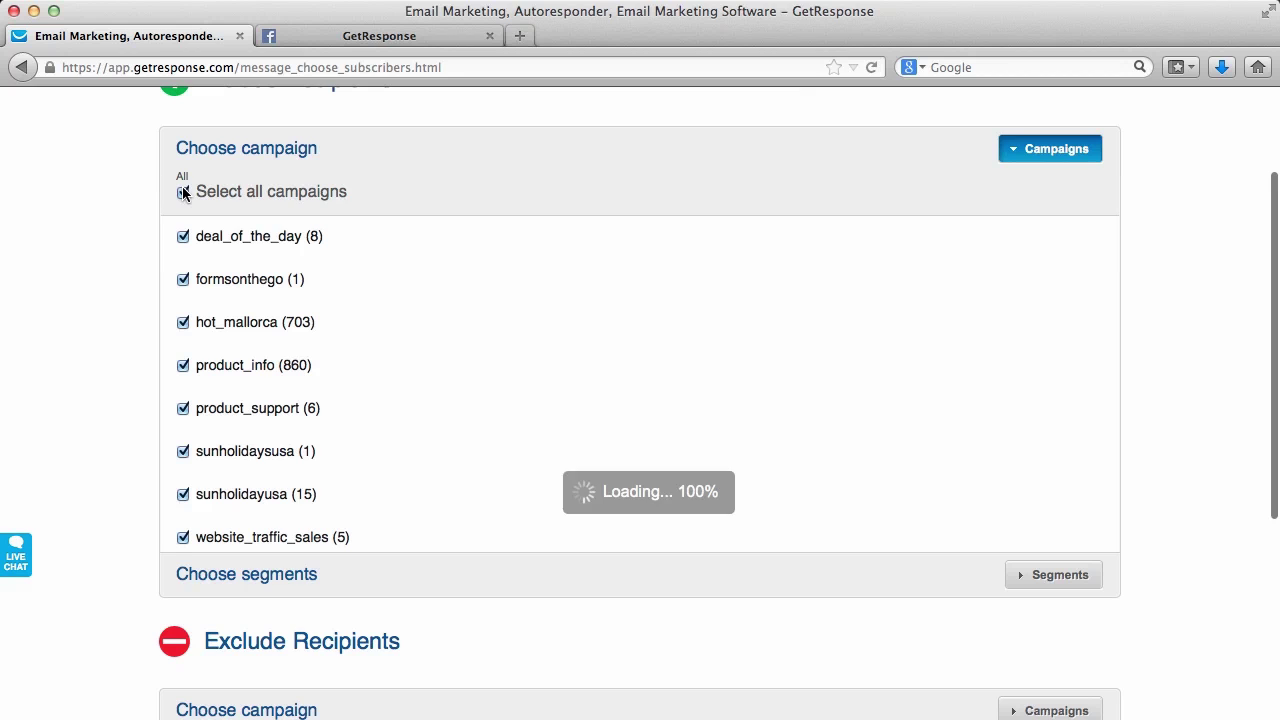
pyautogui.click(182, 191)
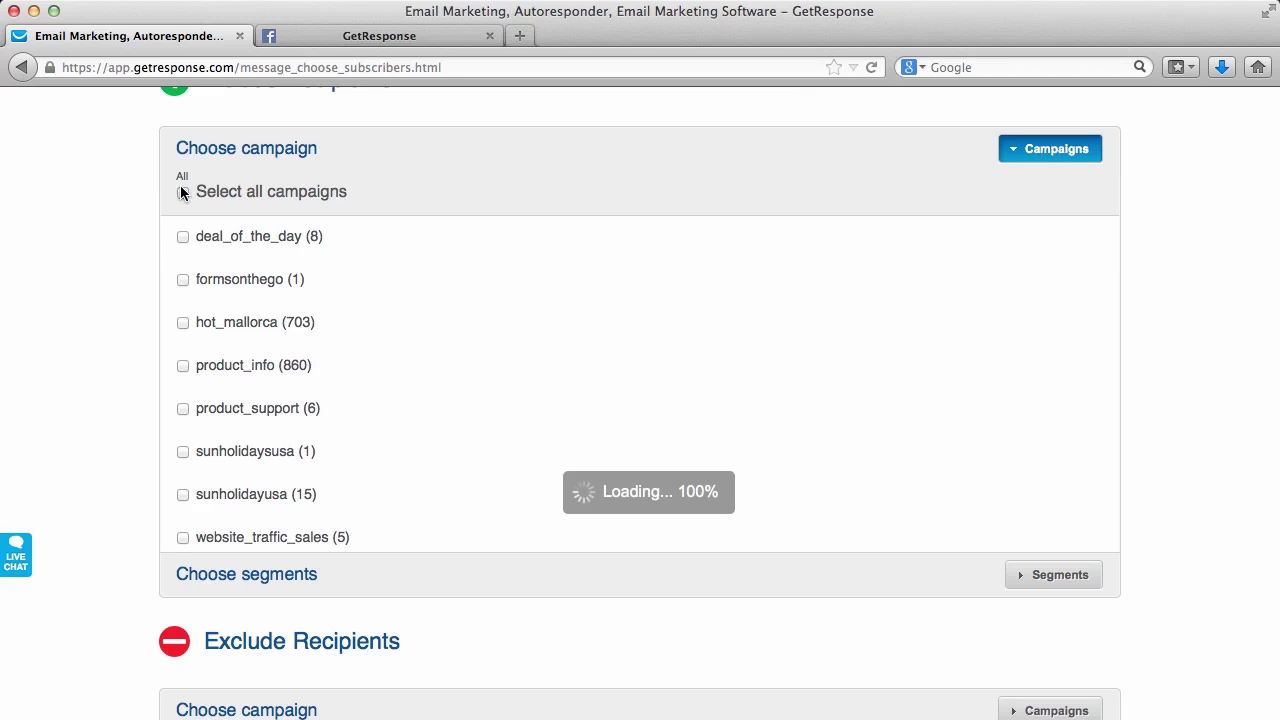
pyautogui.click(183, 236)
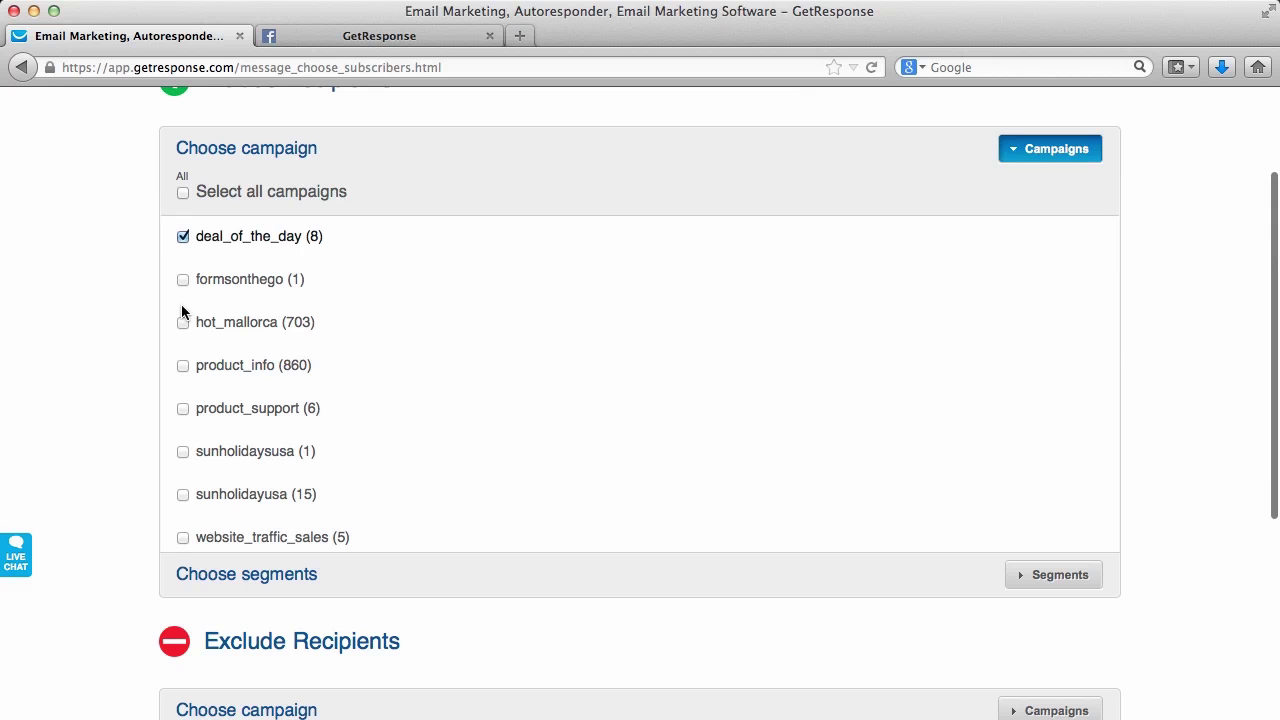
pyautogui.click(183, 408)
pyautogui.scroll(-2, 185, 408)
pyautogui.scroll(-4, 157, 405)
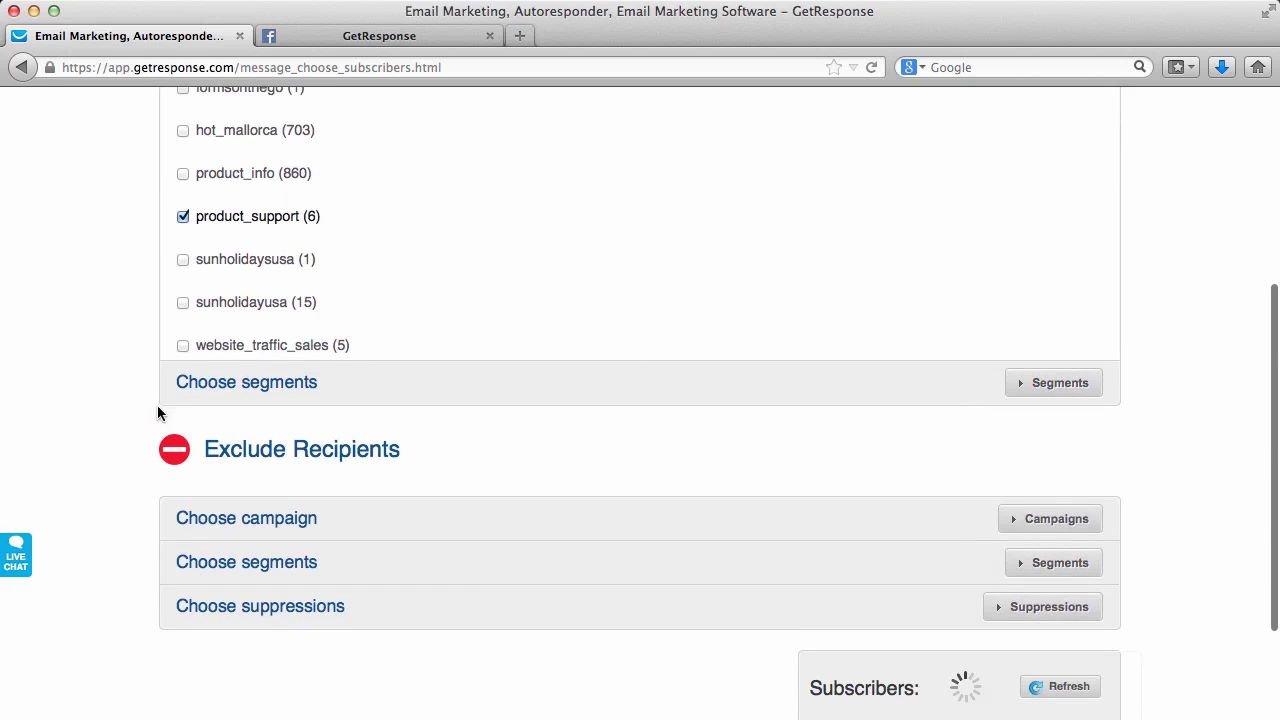
pyautogui.scroll(-3, 343, 658)
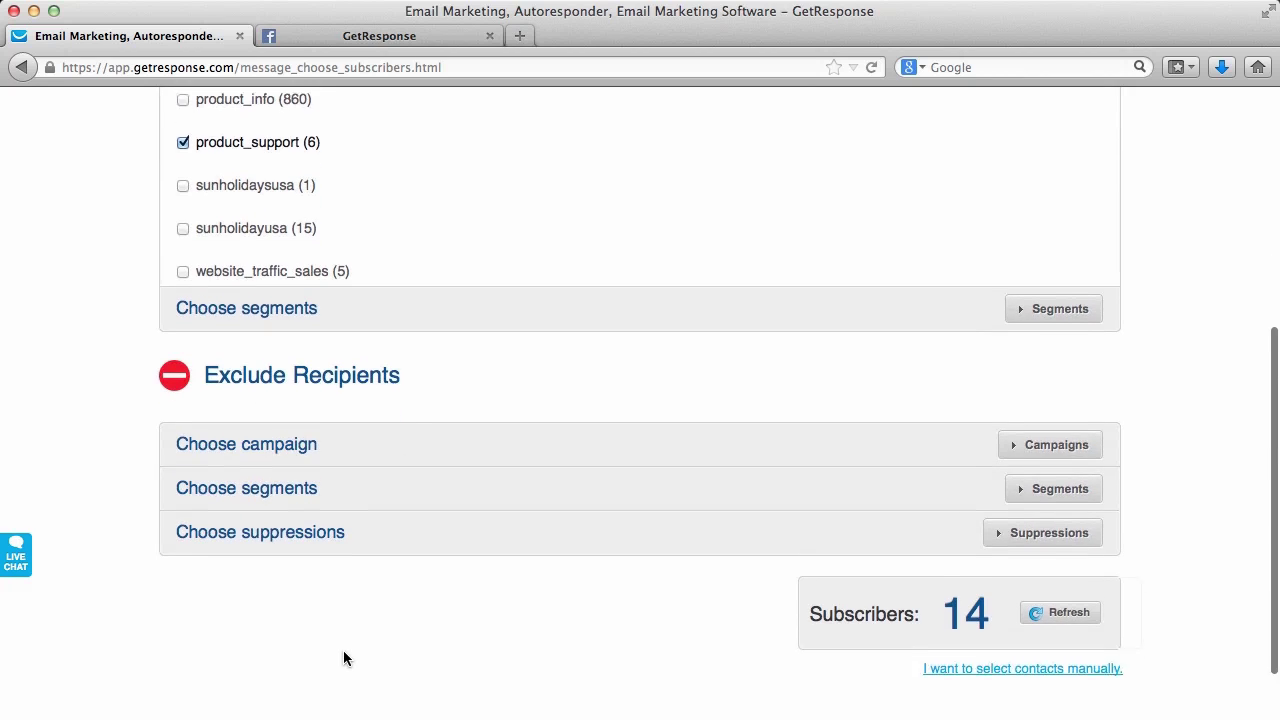
pyautogui.scroll(-1, 343, 658)
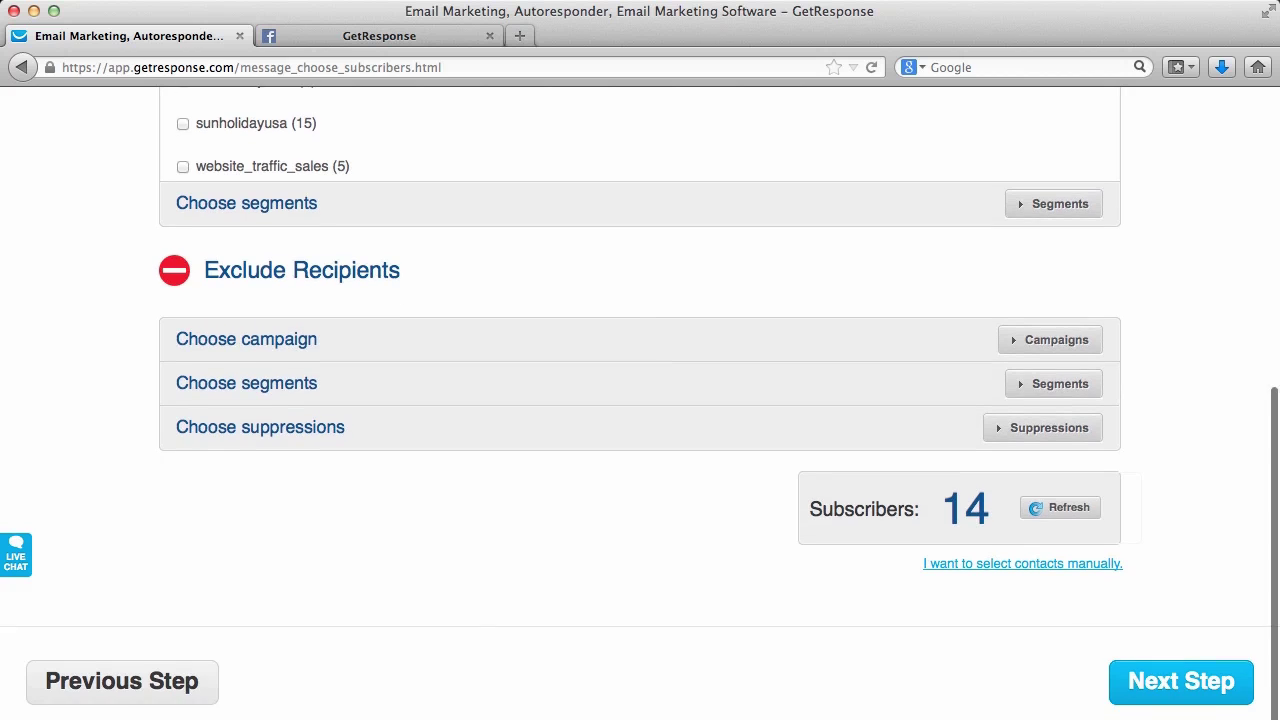
pyautogui.click(975, 598)
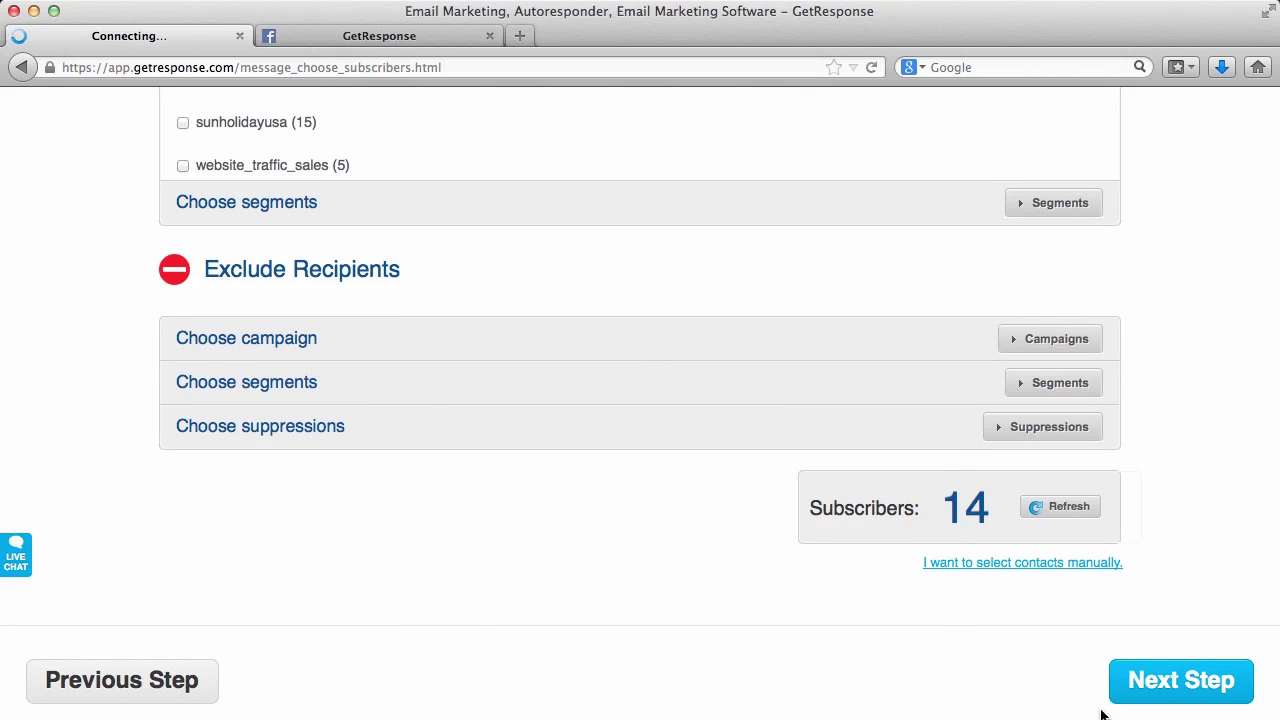
pyautogui.click(1148, 685)
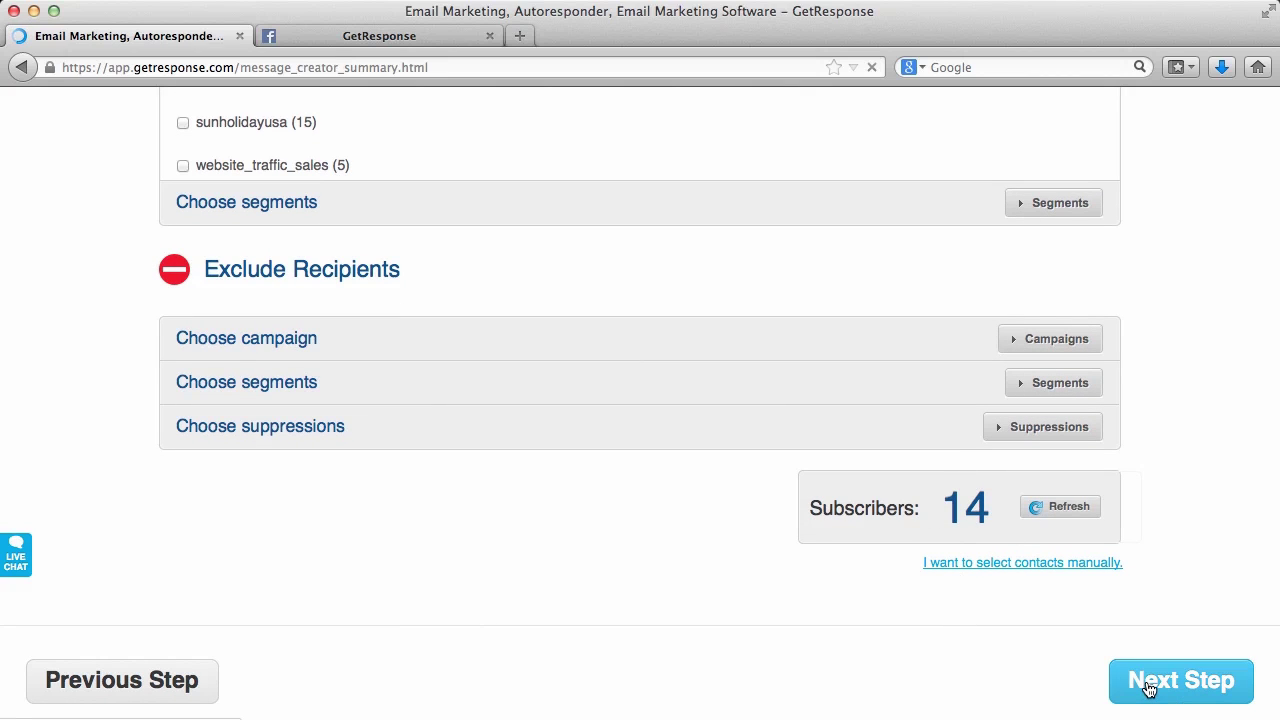
pyautogui.scroll(-1, 1148, 688)
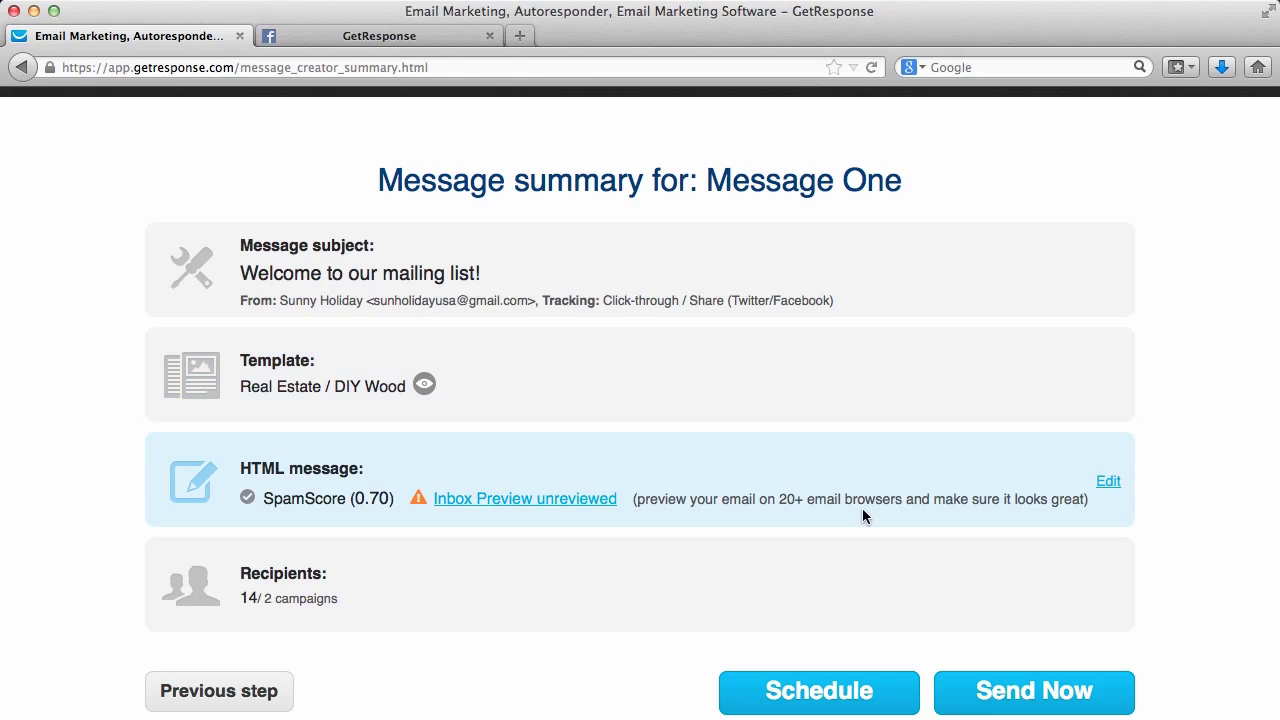
# Cancel scheduling and send Message One to the 14 subscribers immediately
pyautogui.click(820, 690)
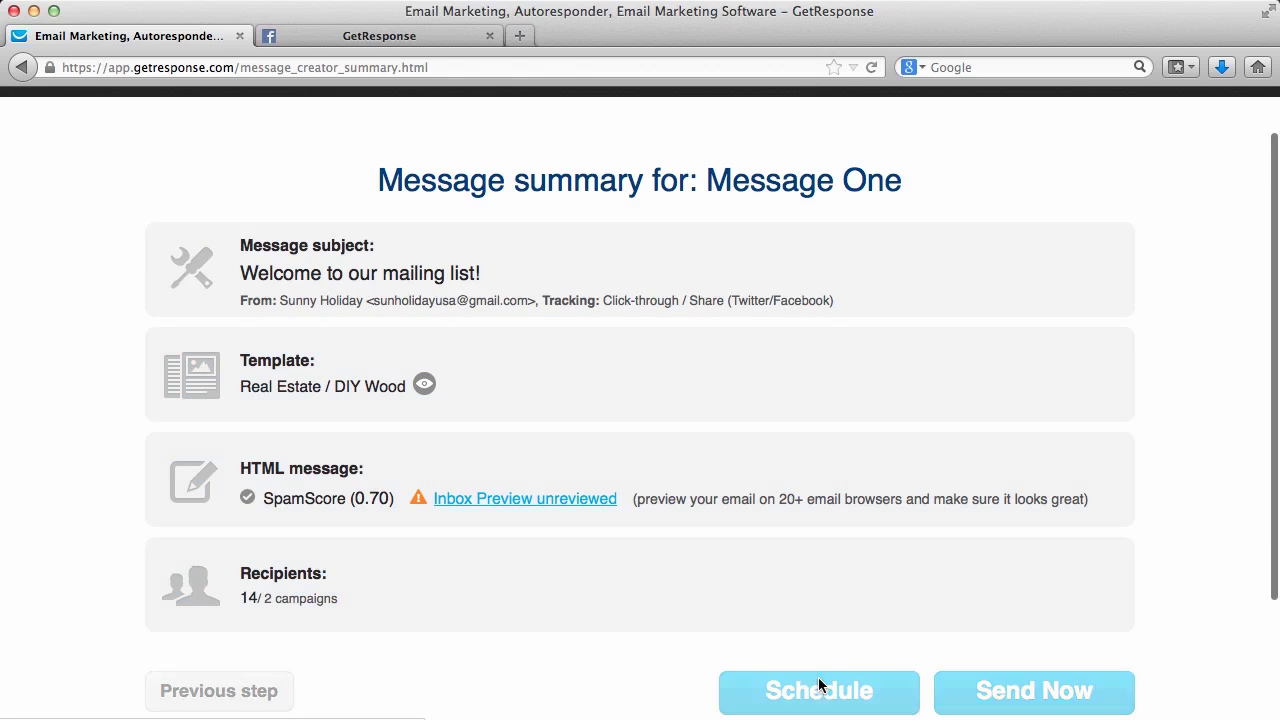
pyautogui.moveTo(1270, 365); pyautogui.dragTo(1202, 570)
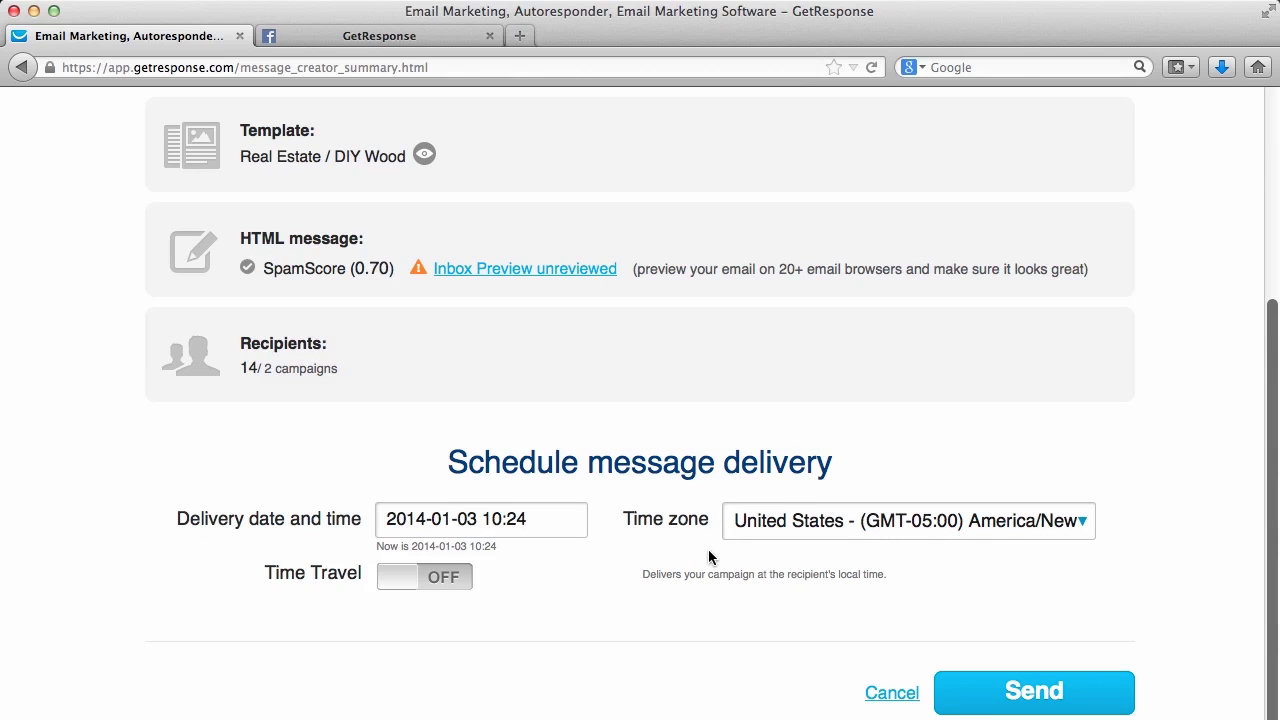
pyautogui.click(886, 692)
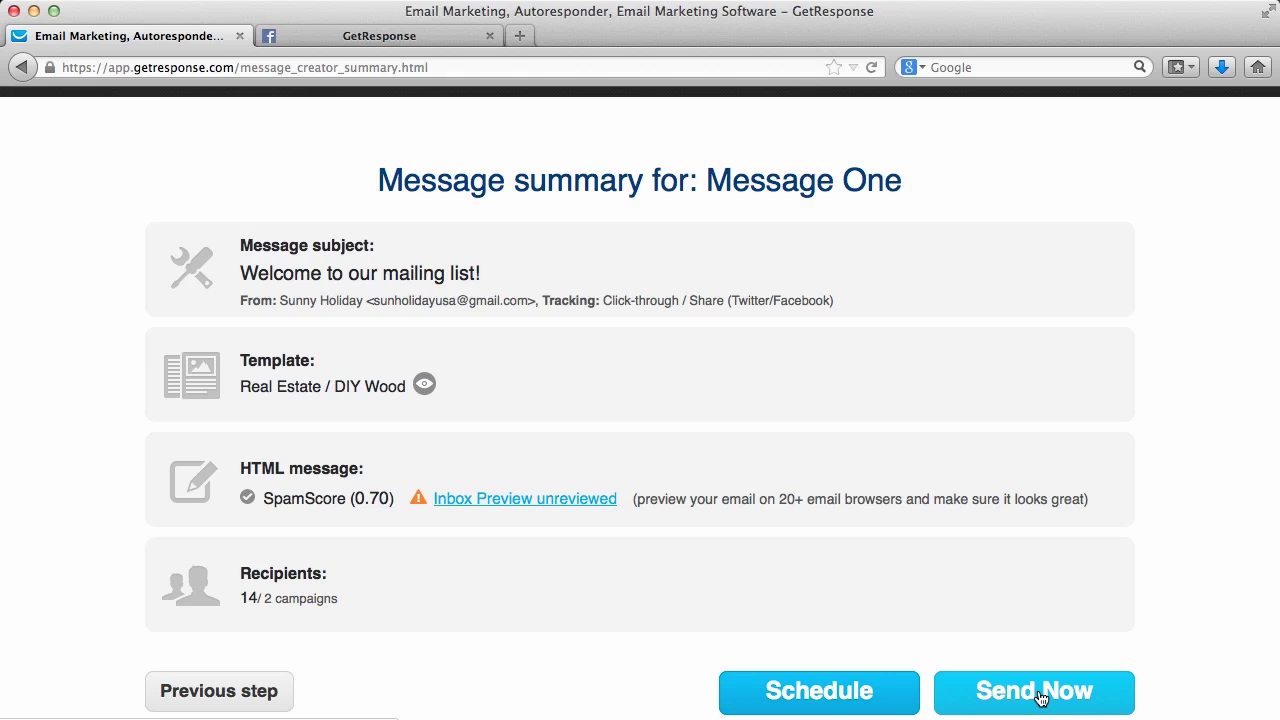
pyautogui.click(1040, 697)
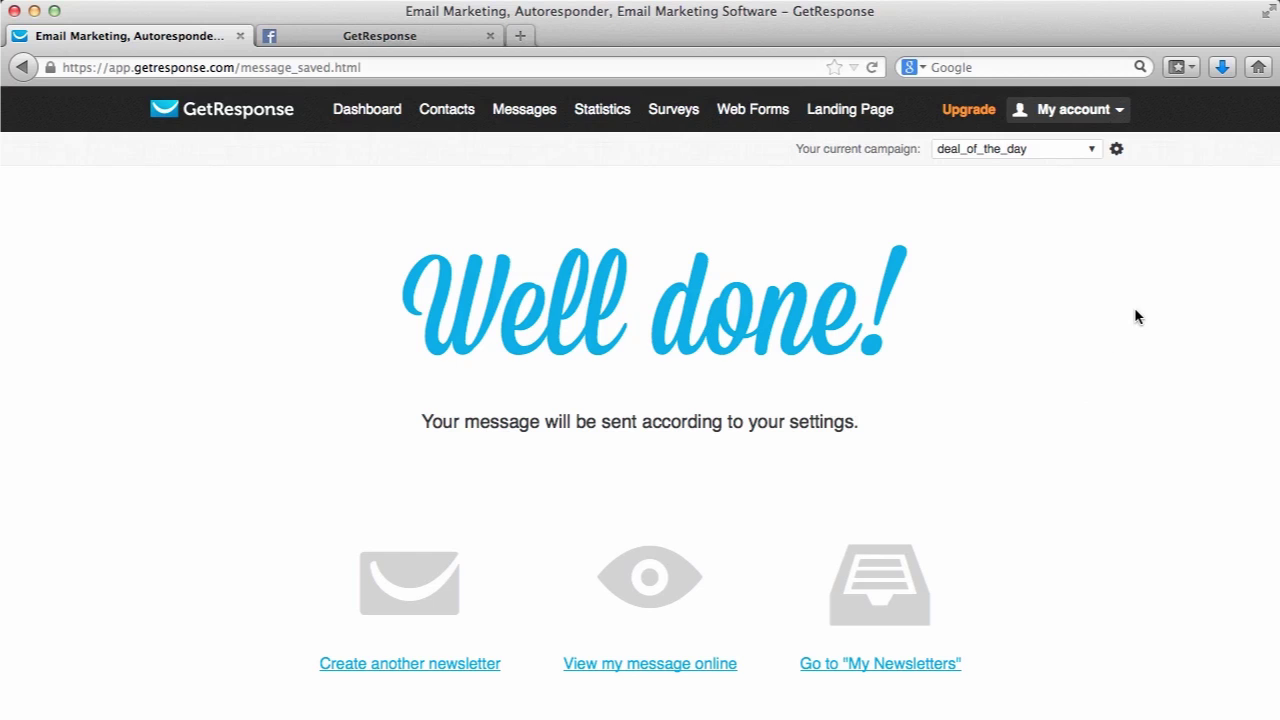
# Go to Support from the My account menu and open the FAQ page under Online help
pyautogui.click(1078, 107)
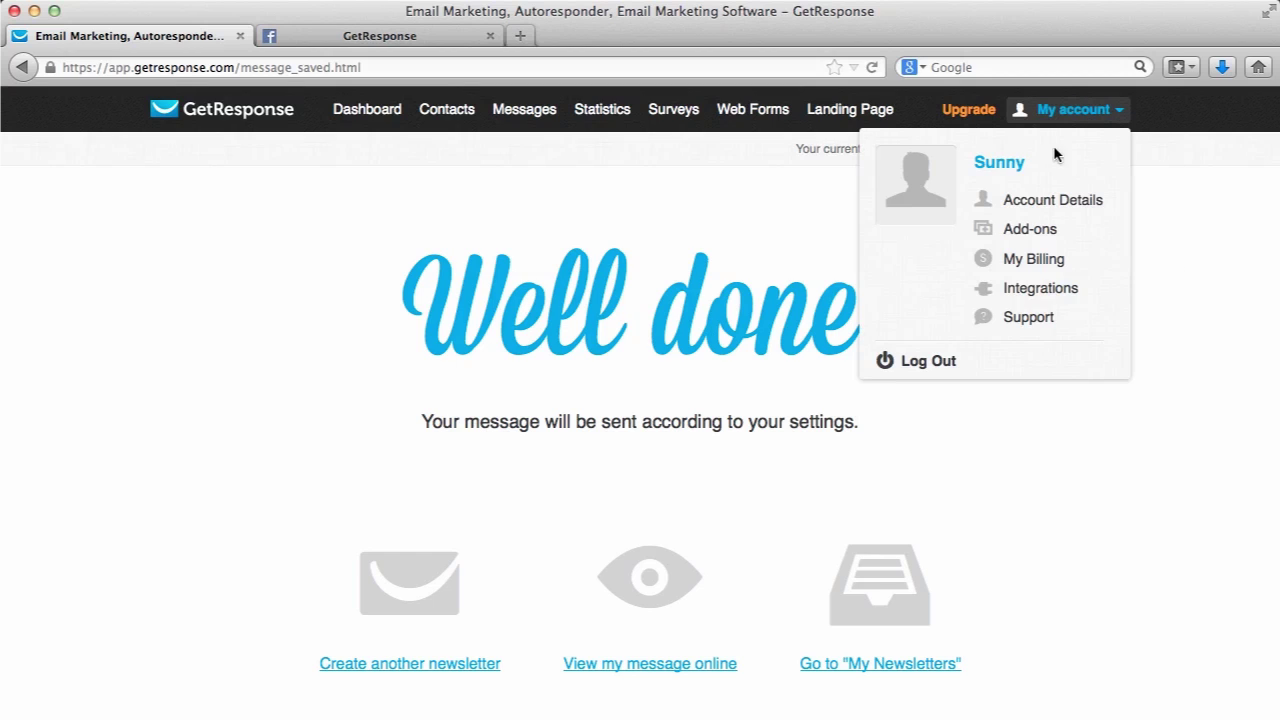
pyautogui.click(1030, 317)
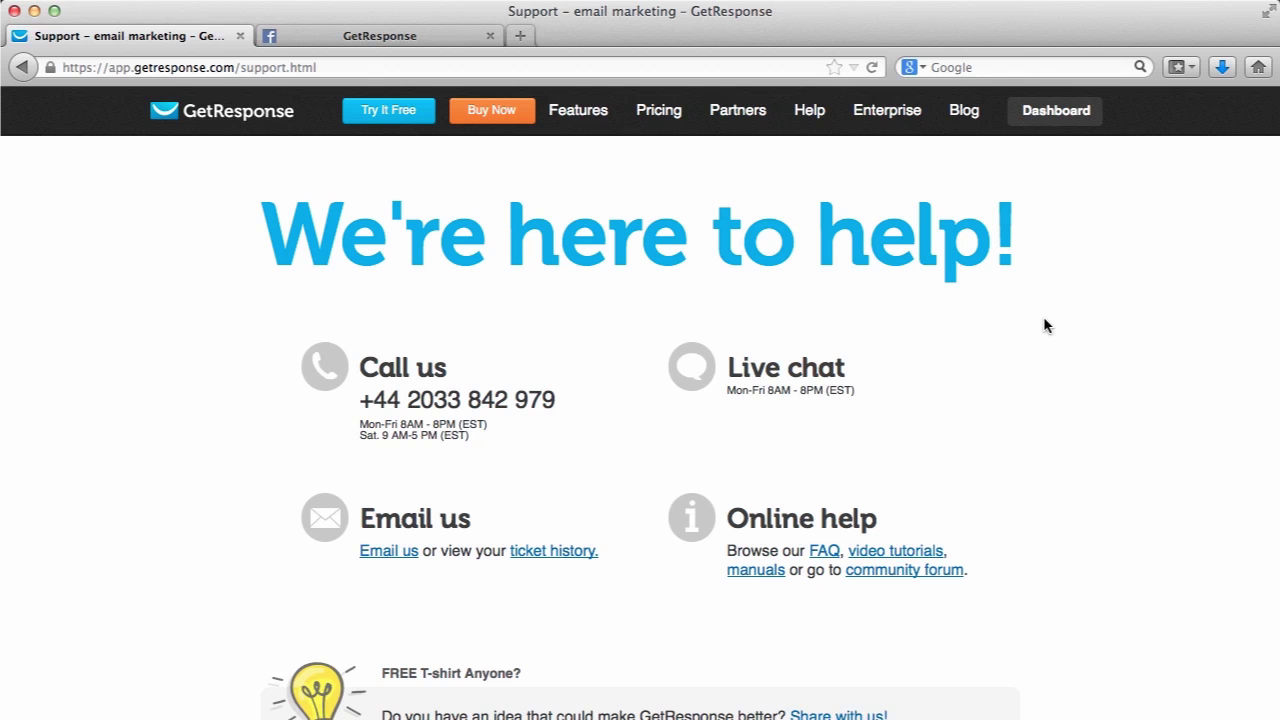
pyautogui.scroll(-2, 1043, 324)
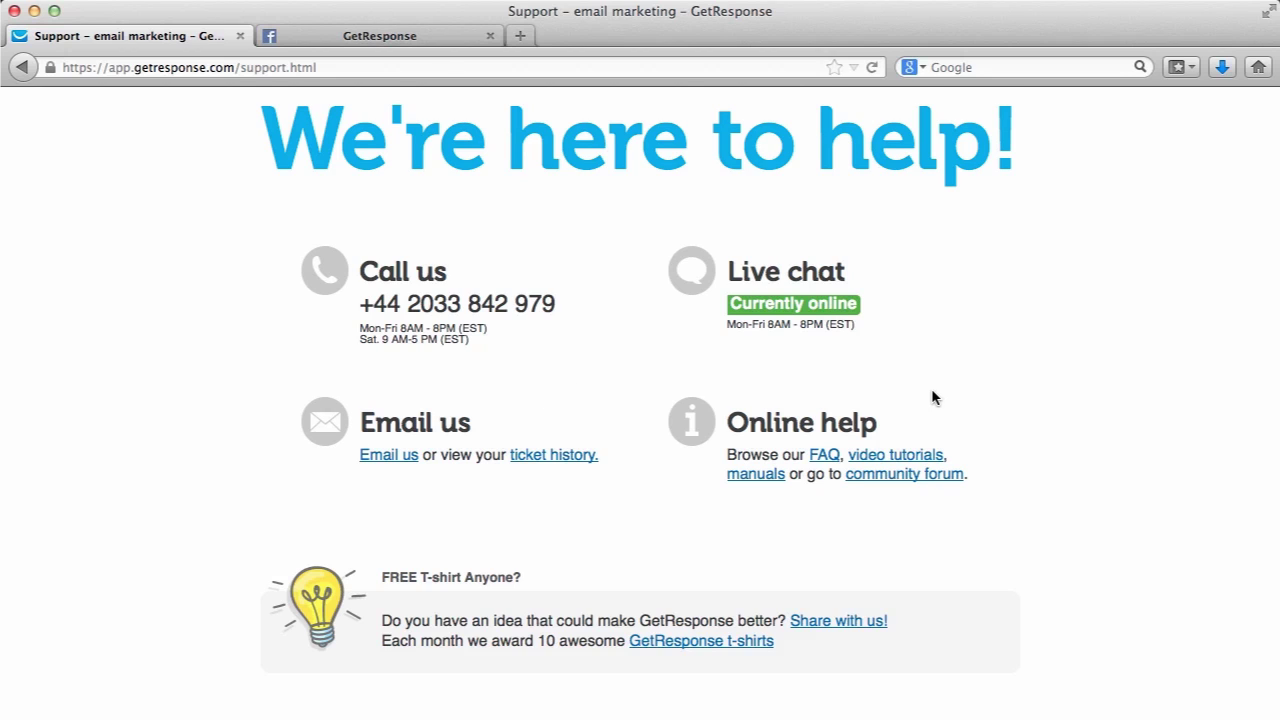
pyautogui.scroll(-1, 932, 397)
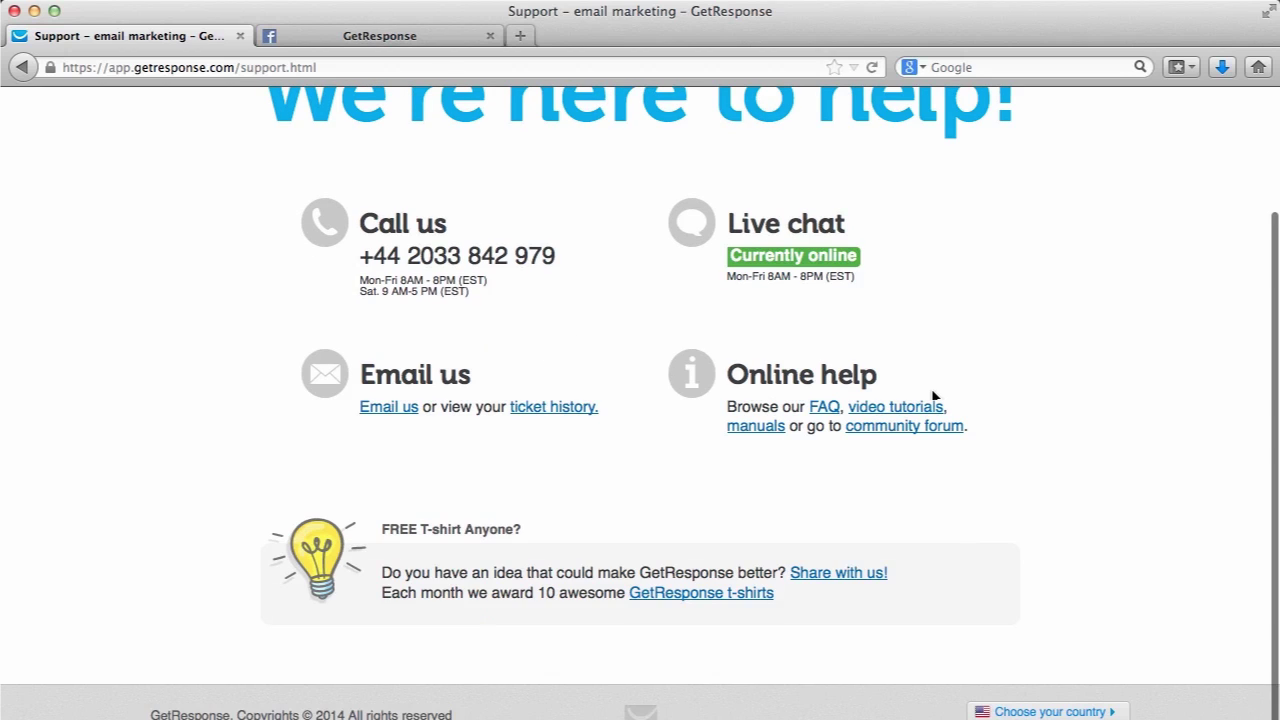
pyautogui.click(822, 407)
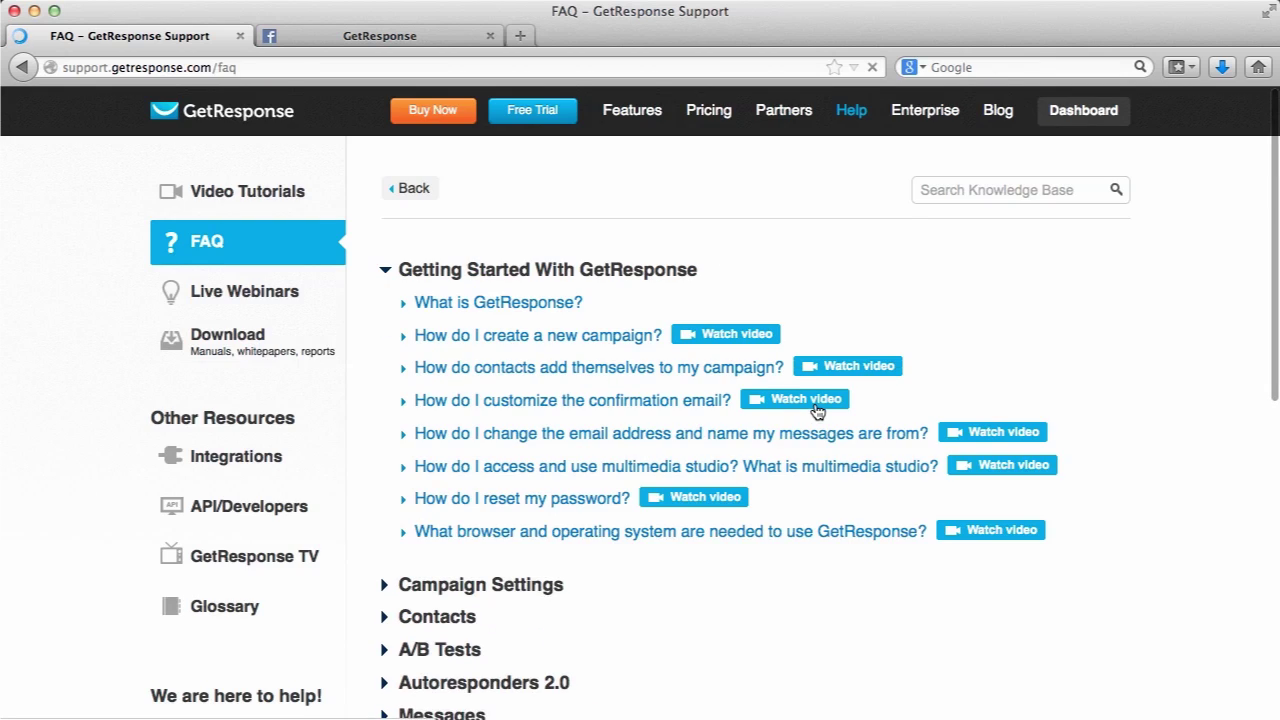
# Scroll down the FAQ page past Getting Started to topics like Campaign Settings and Contacts
pyautogui.scroll(-3, 818, 410)
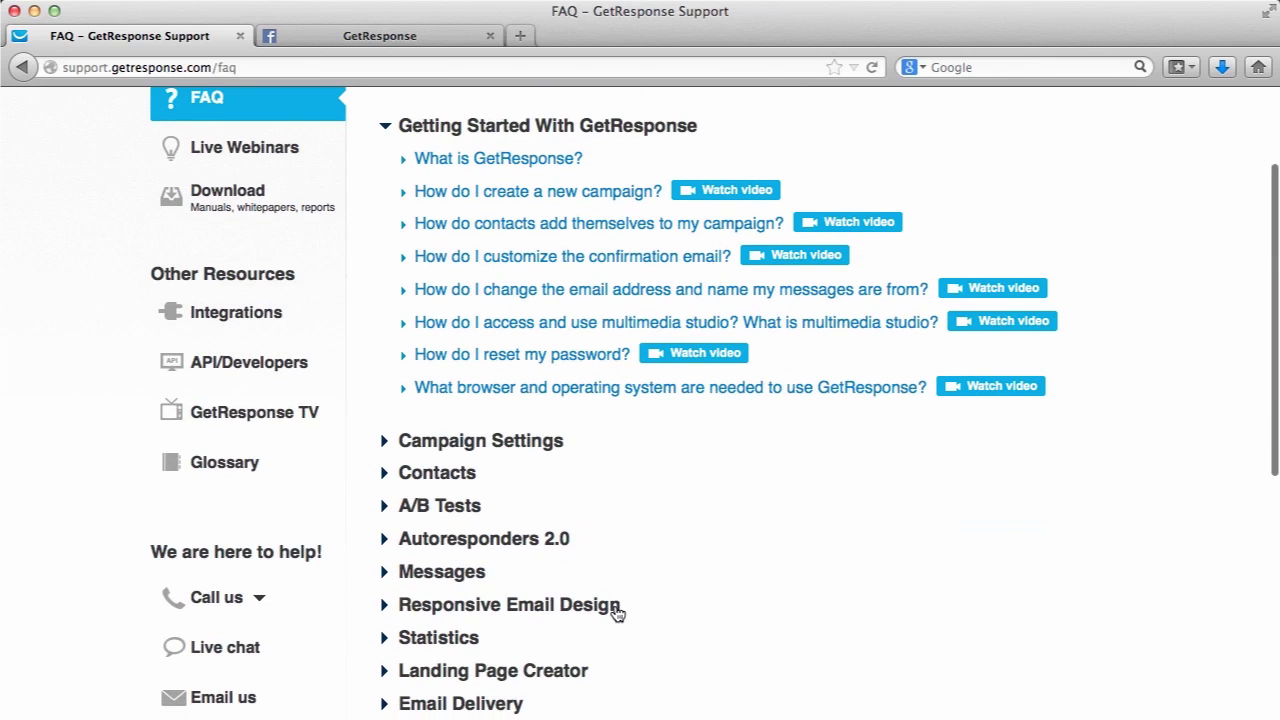